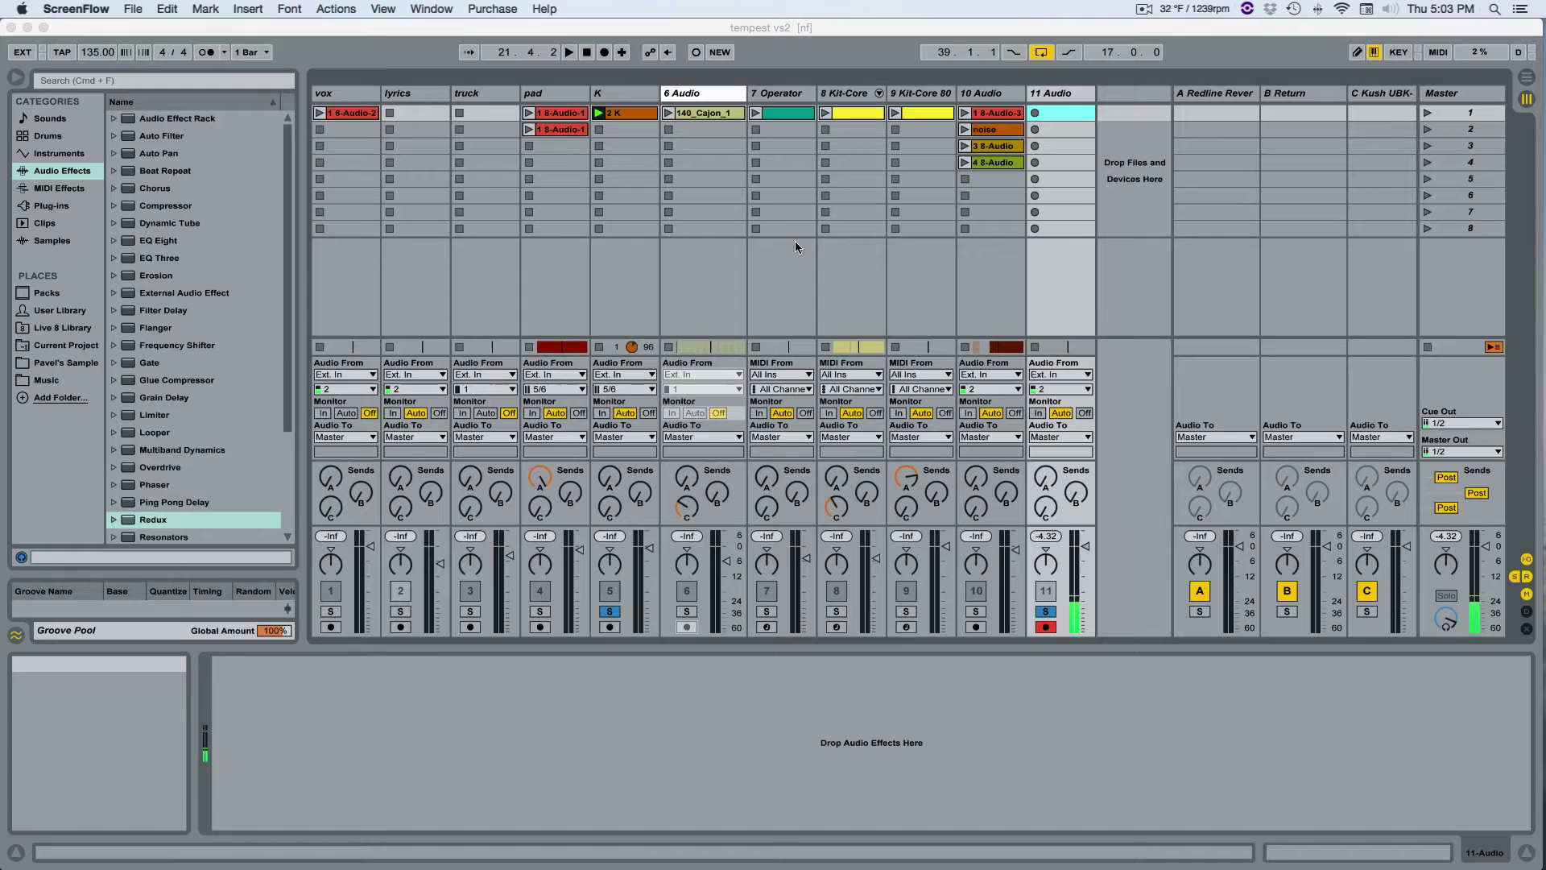
Show the 2 K clip's 0002 K.wav waveform in Clip View and play it briefly.
left_click(631, 117)
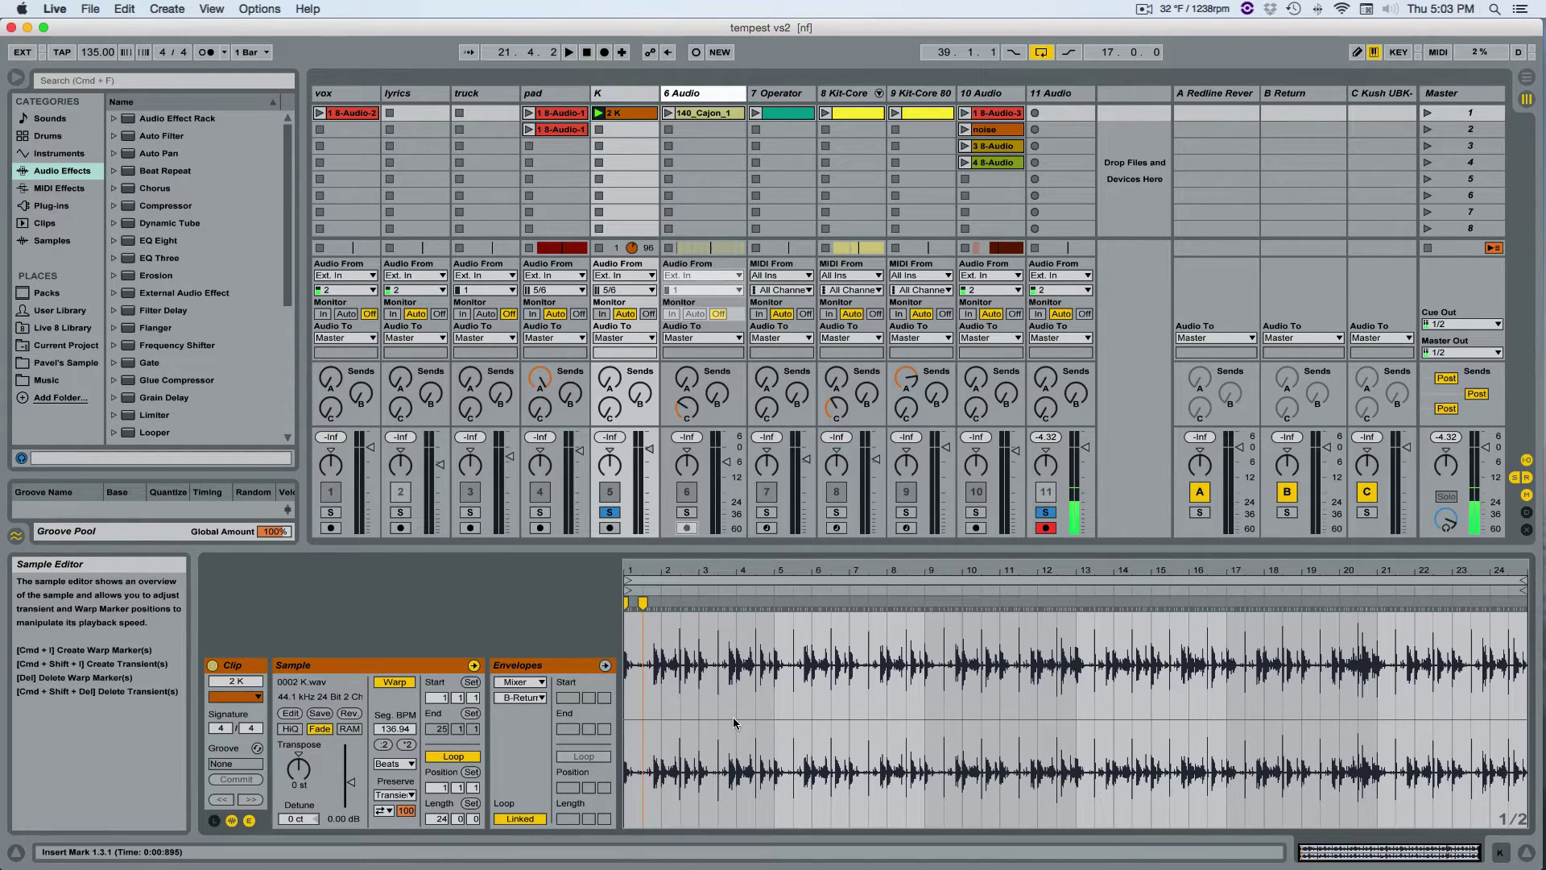
key("space")
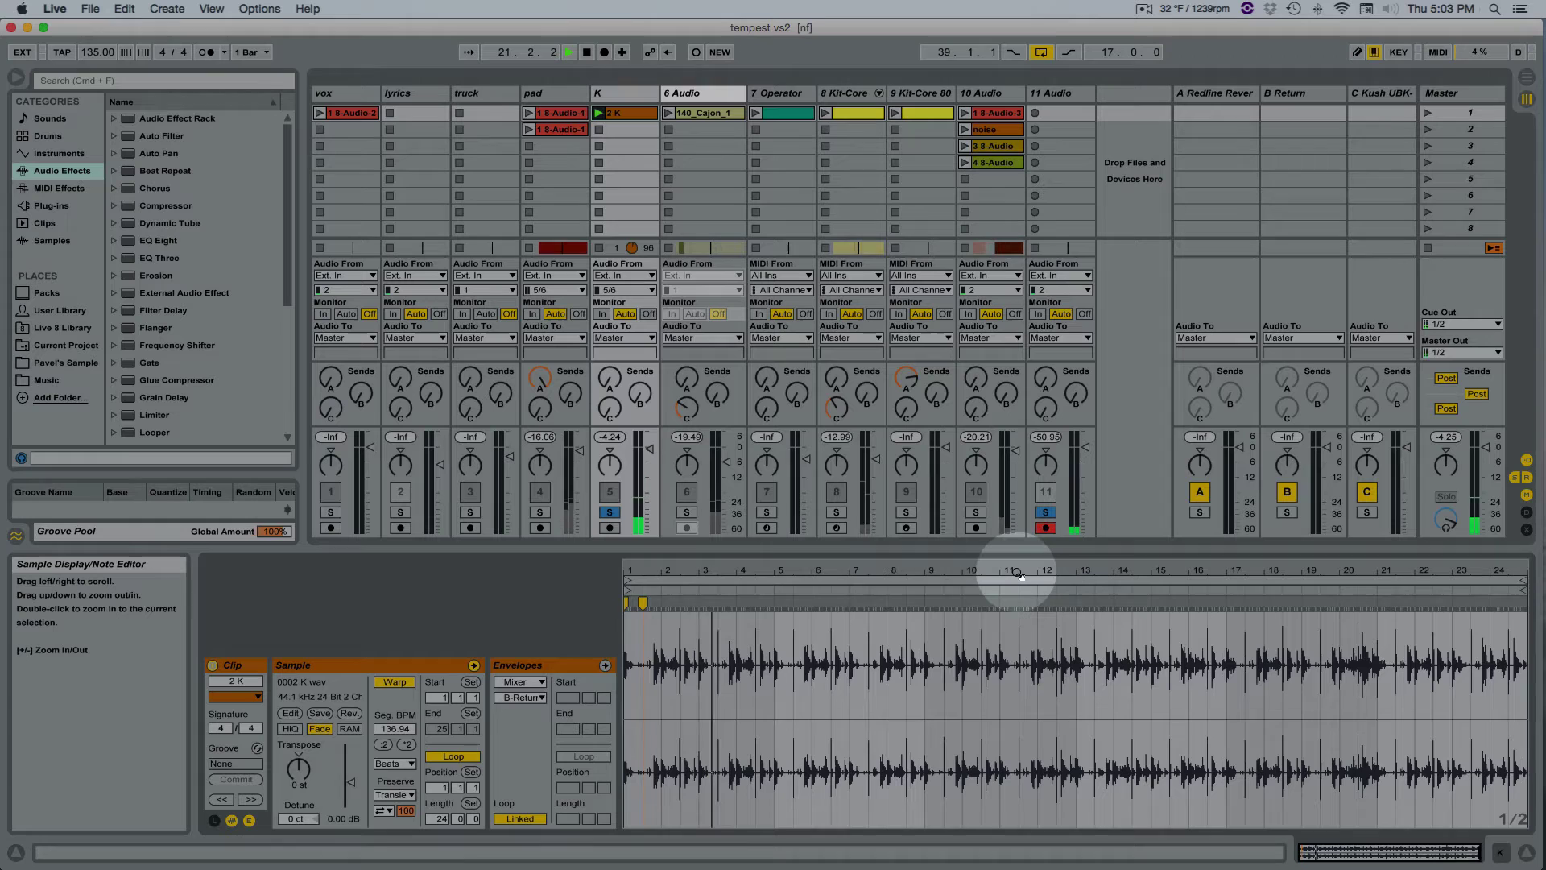
key("space")
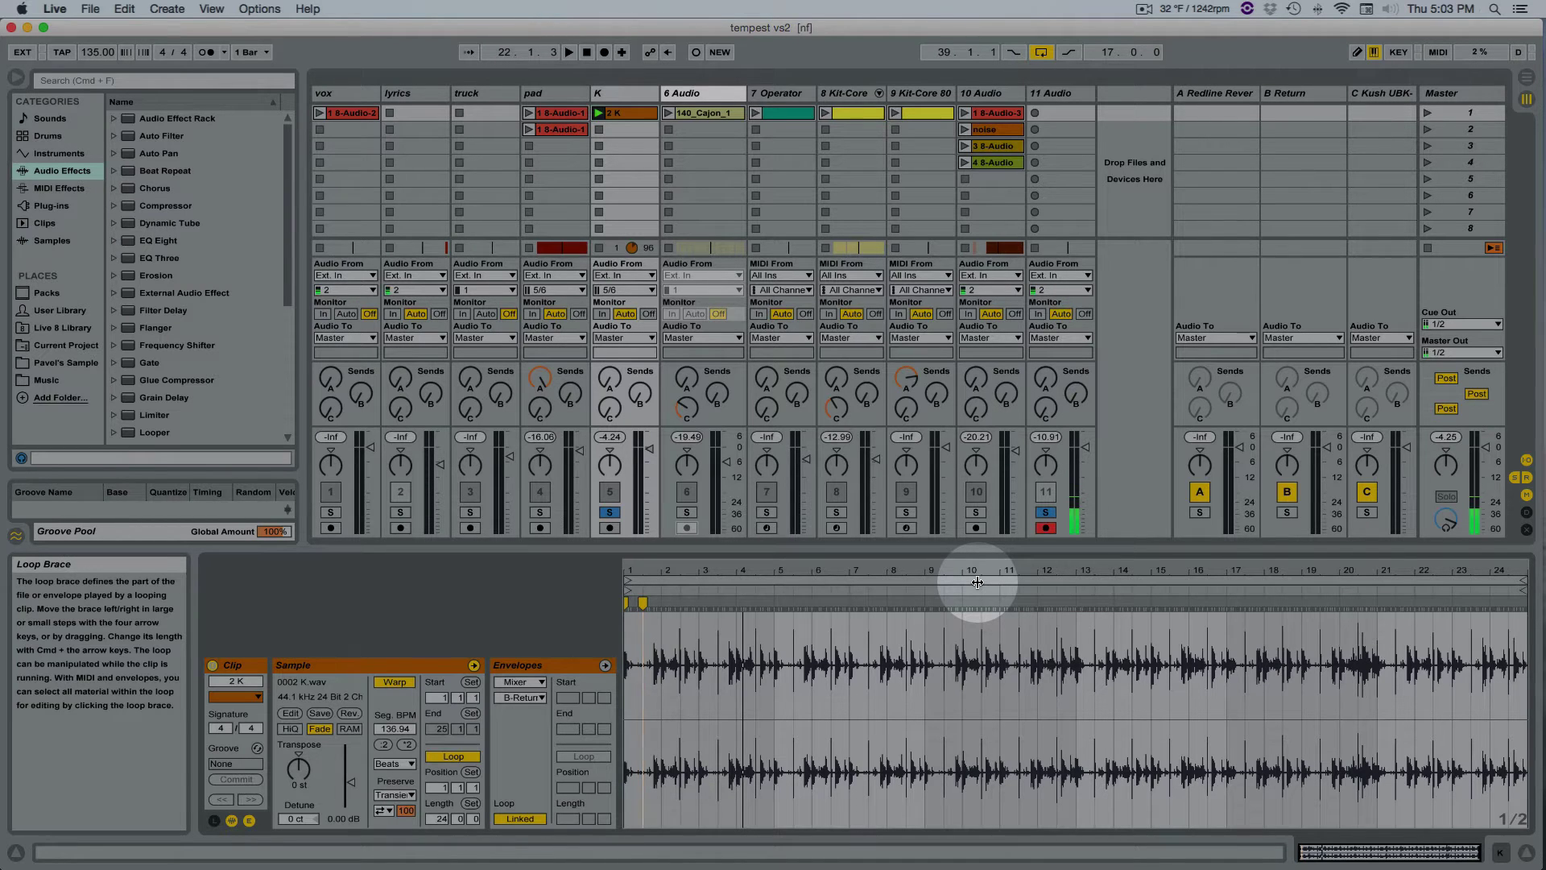
Drop a Gate from the Audio Effects browser onto return track B and expand its sidechain section.
left_click(616, 94)
double_click(617, 95)
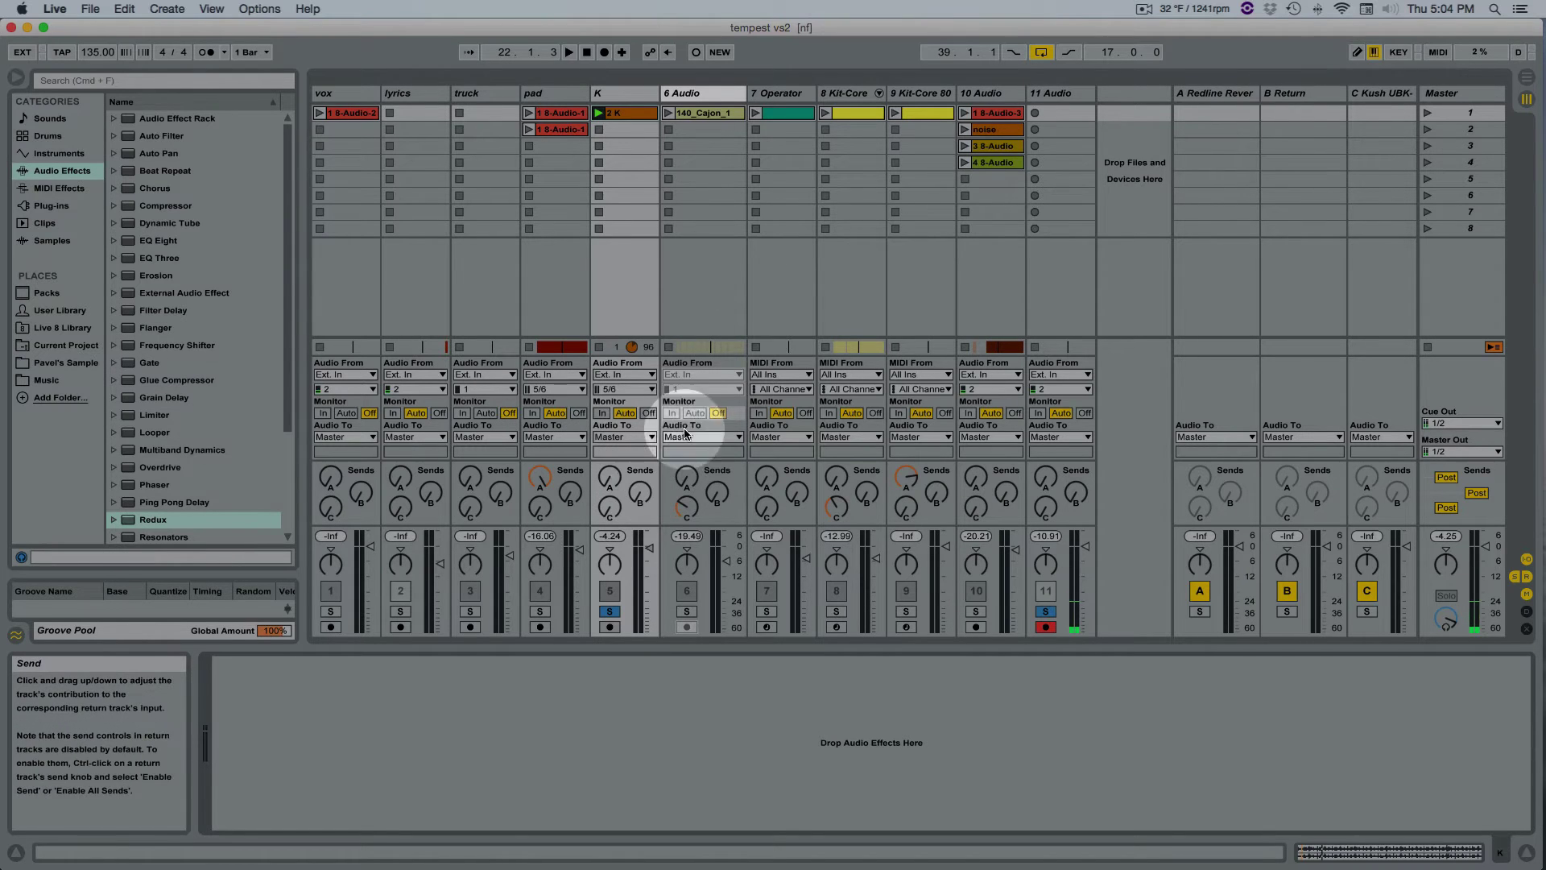
left_click(1314, 94)
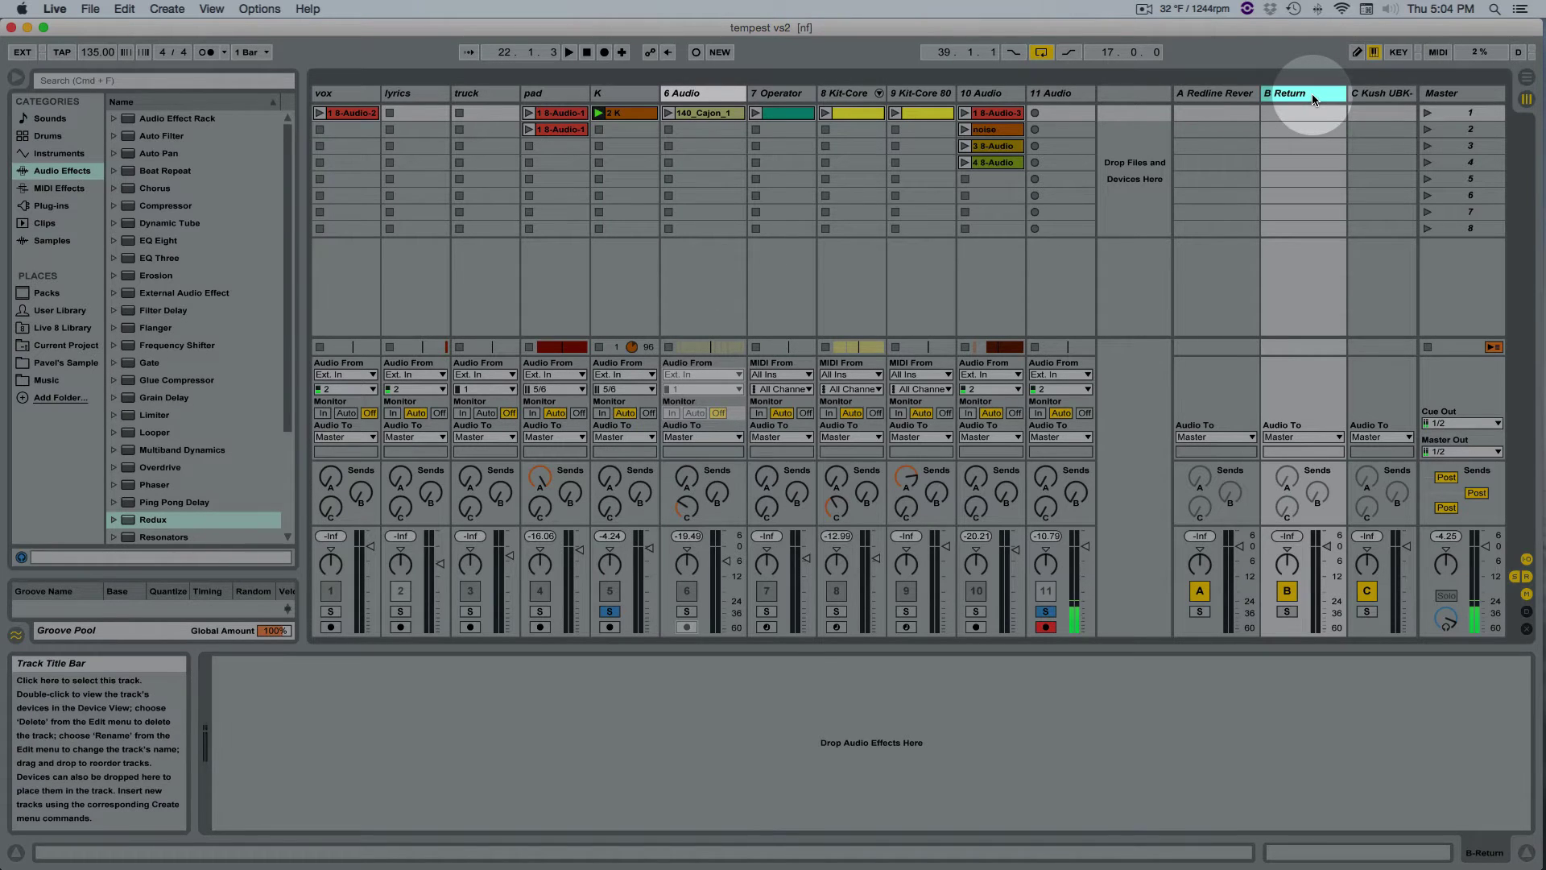
left_click(171, 363)
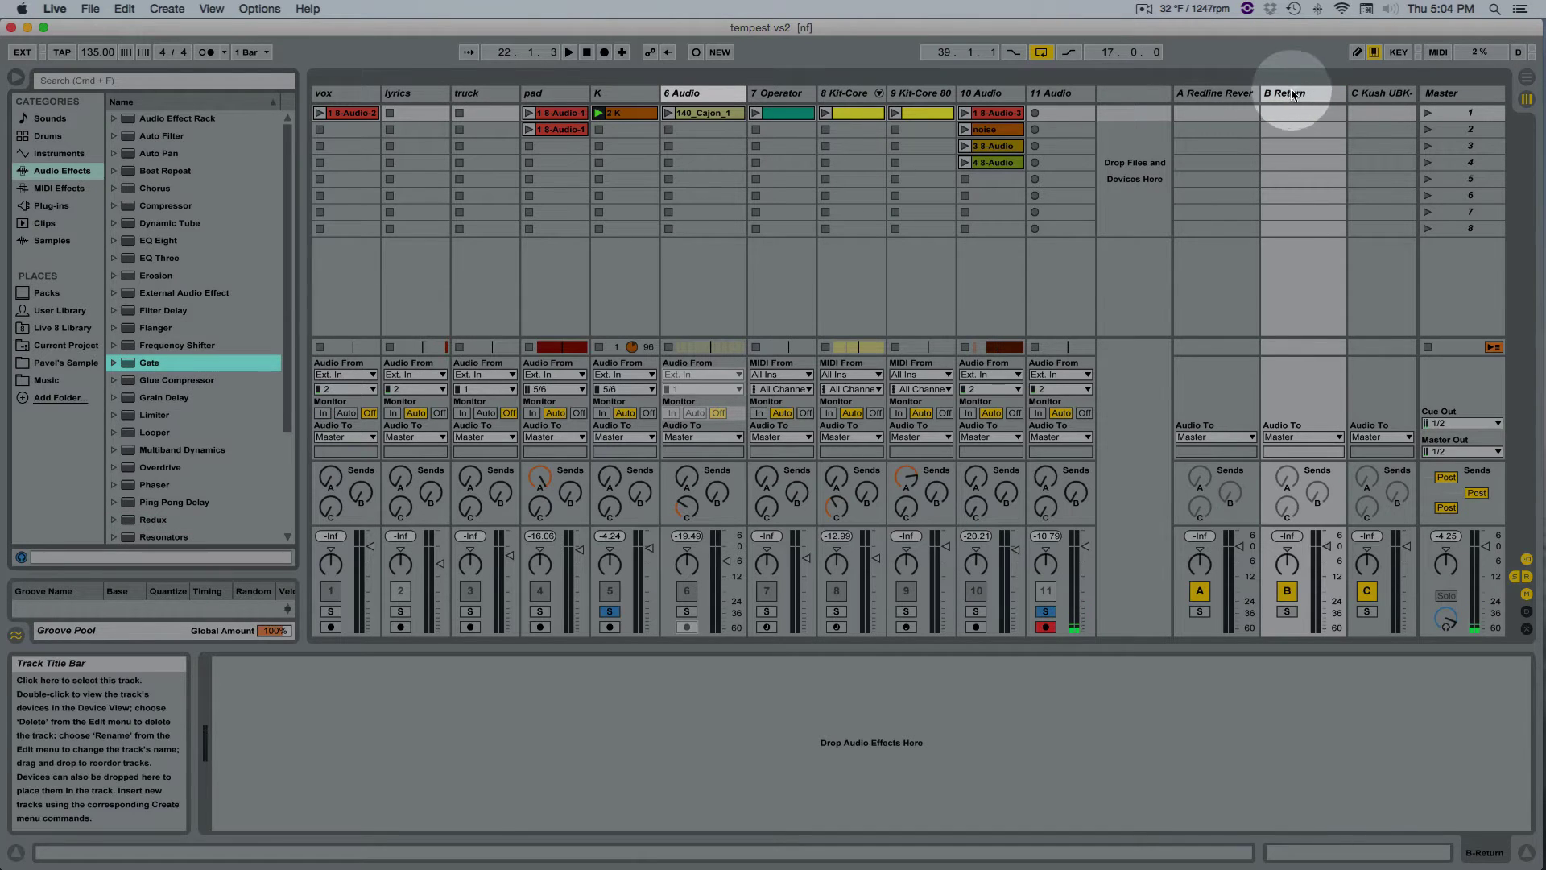
left_click(115, 363)
left_click_drag(149, 363, 1296, 95)
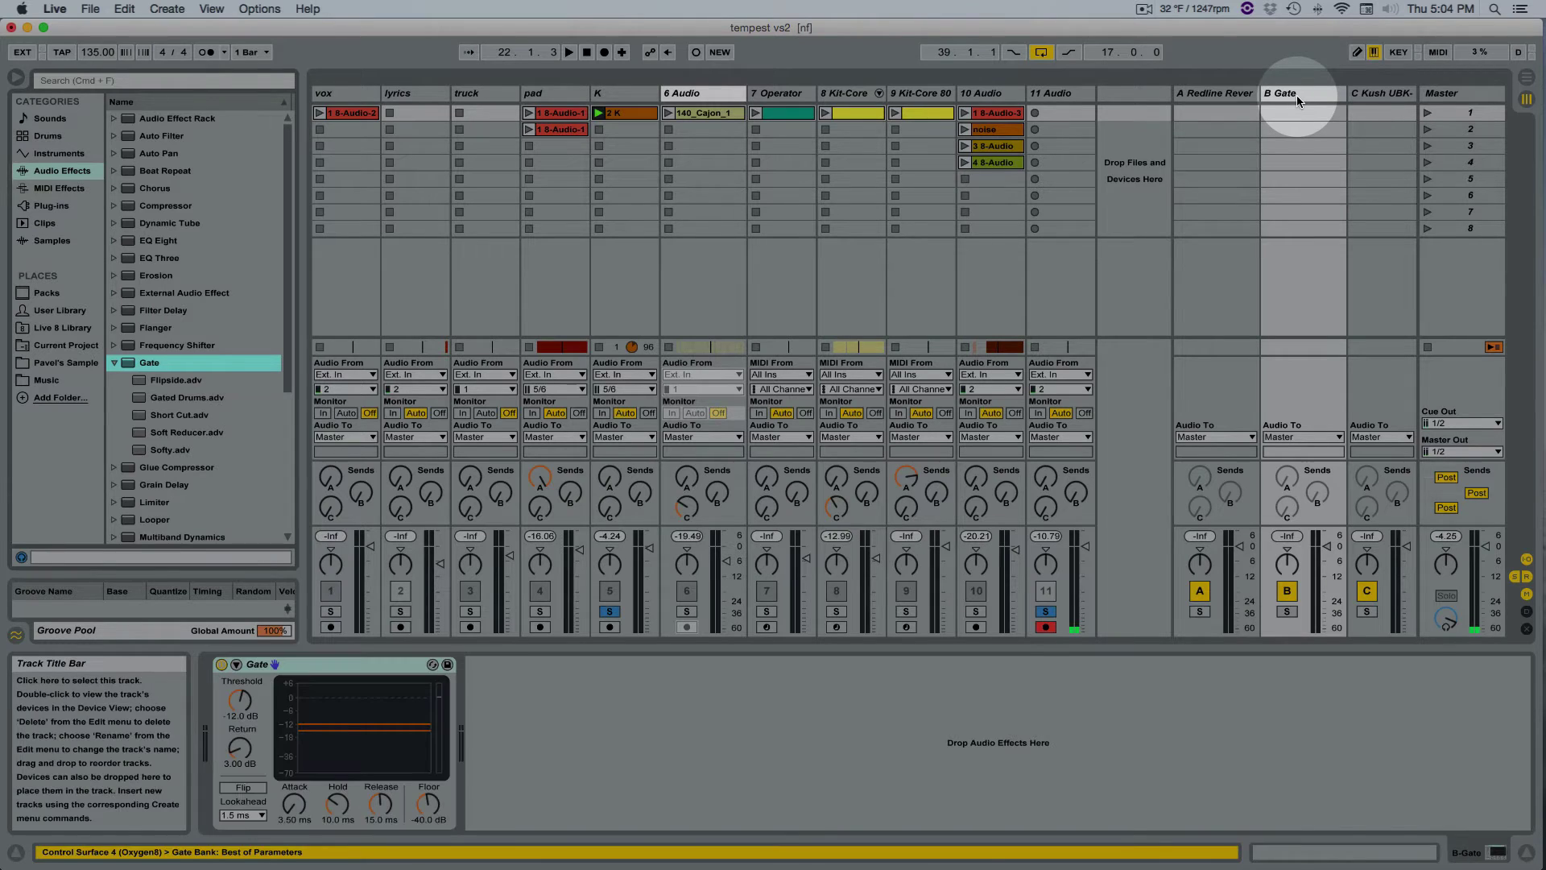
left_click(236, 666)
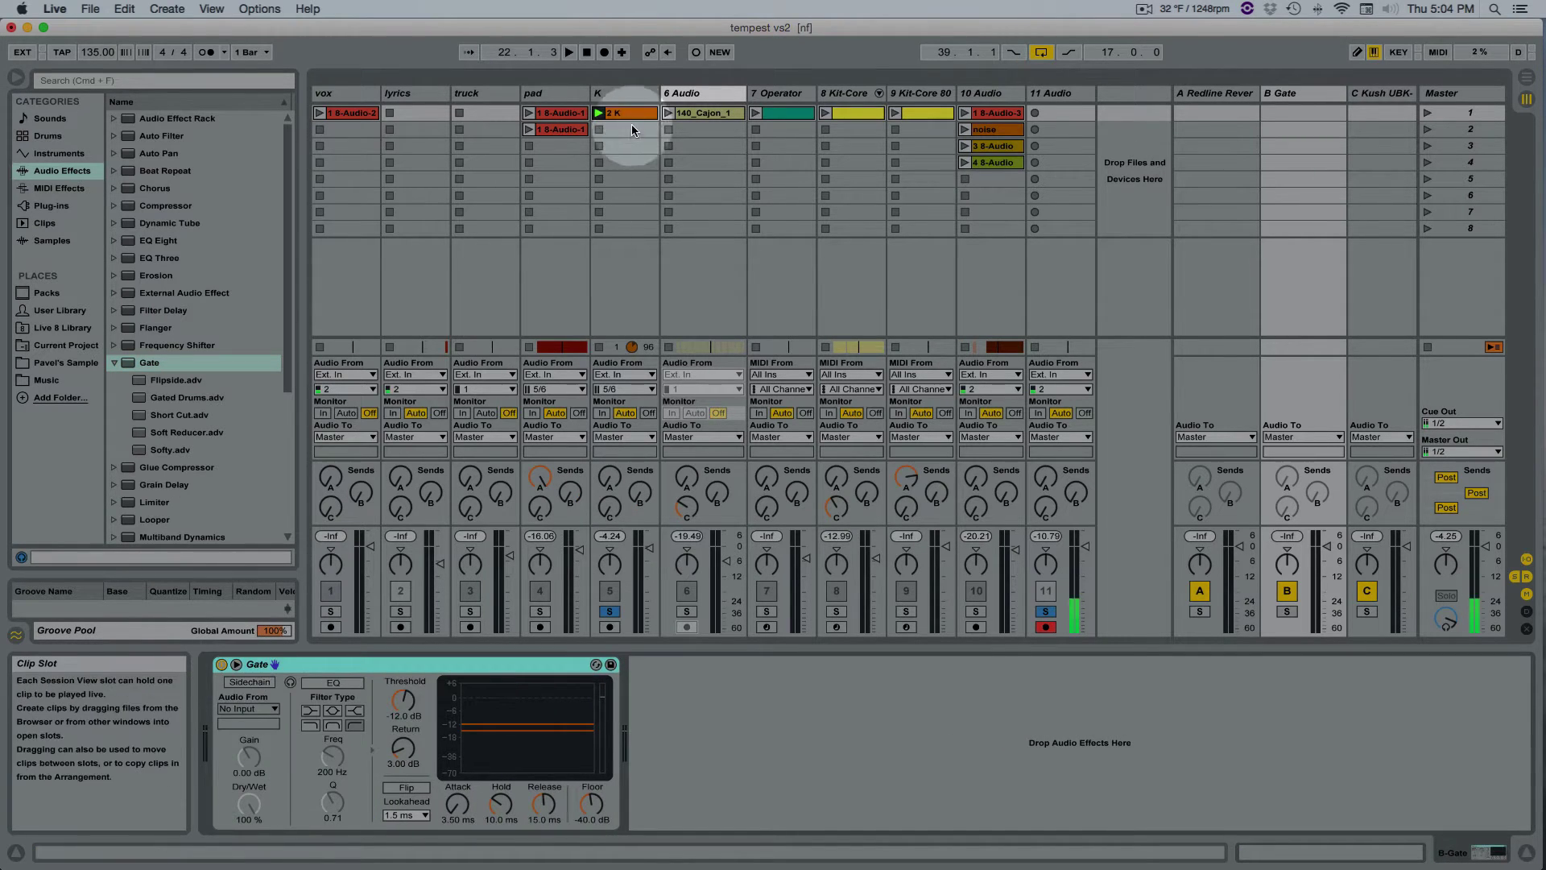
Enable the B Gate's sidechain with Audio From set to track K (Post FX), then preview playback.
left_click(618, 95)
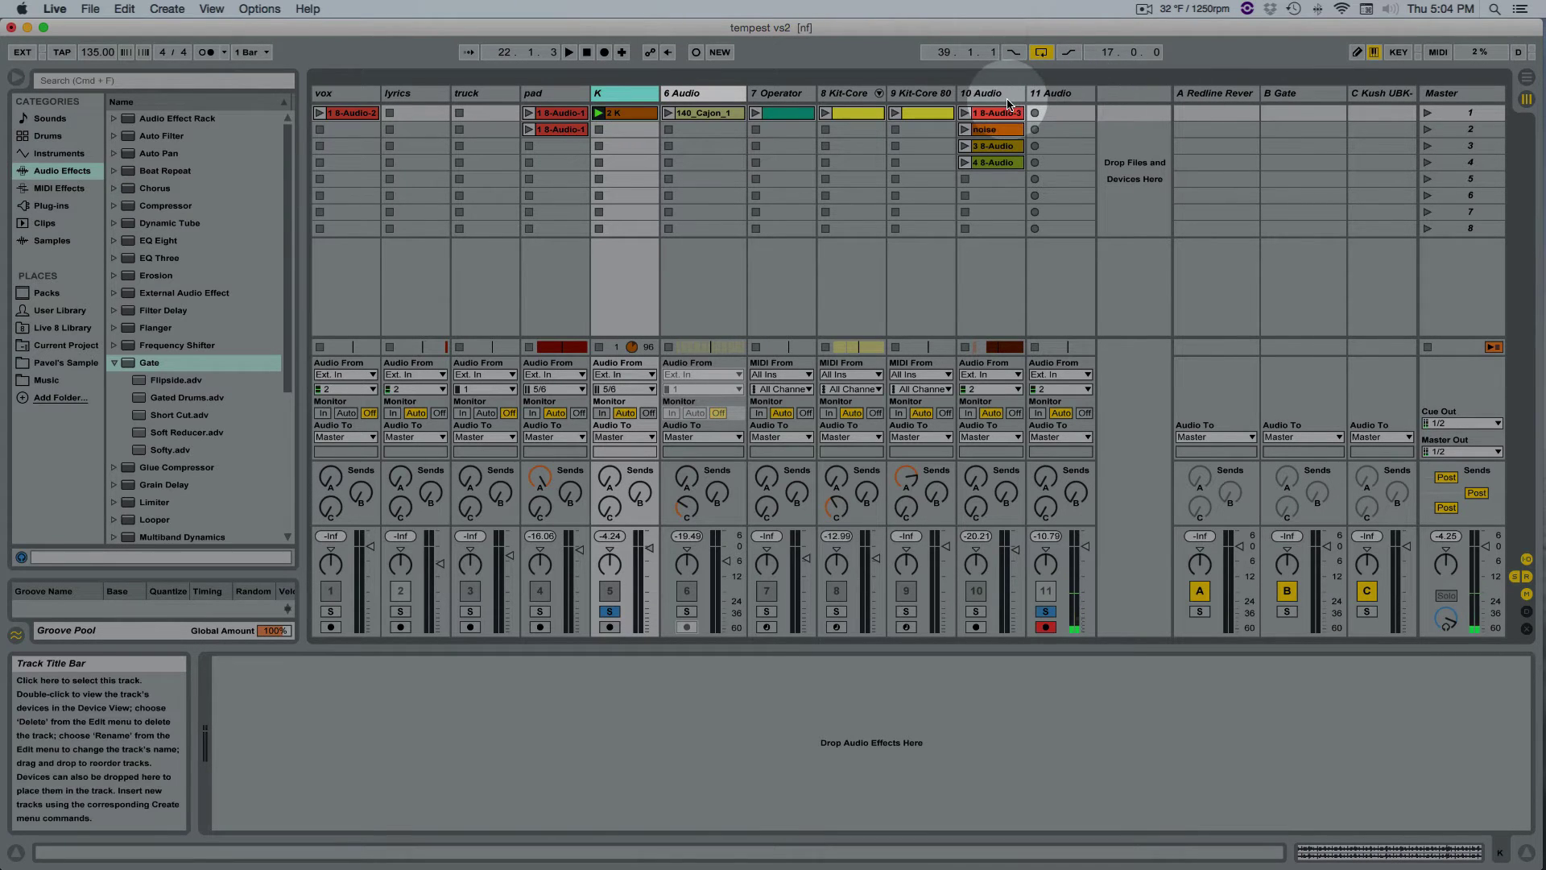
left_click(1303, 92)
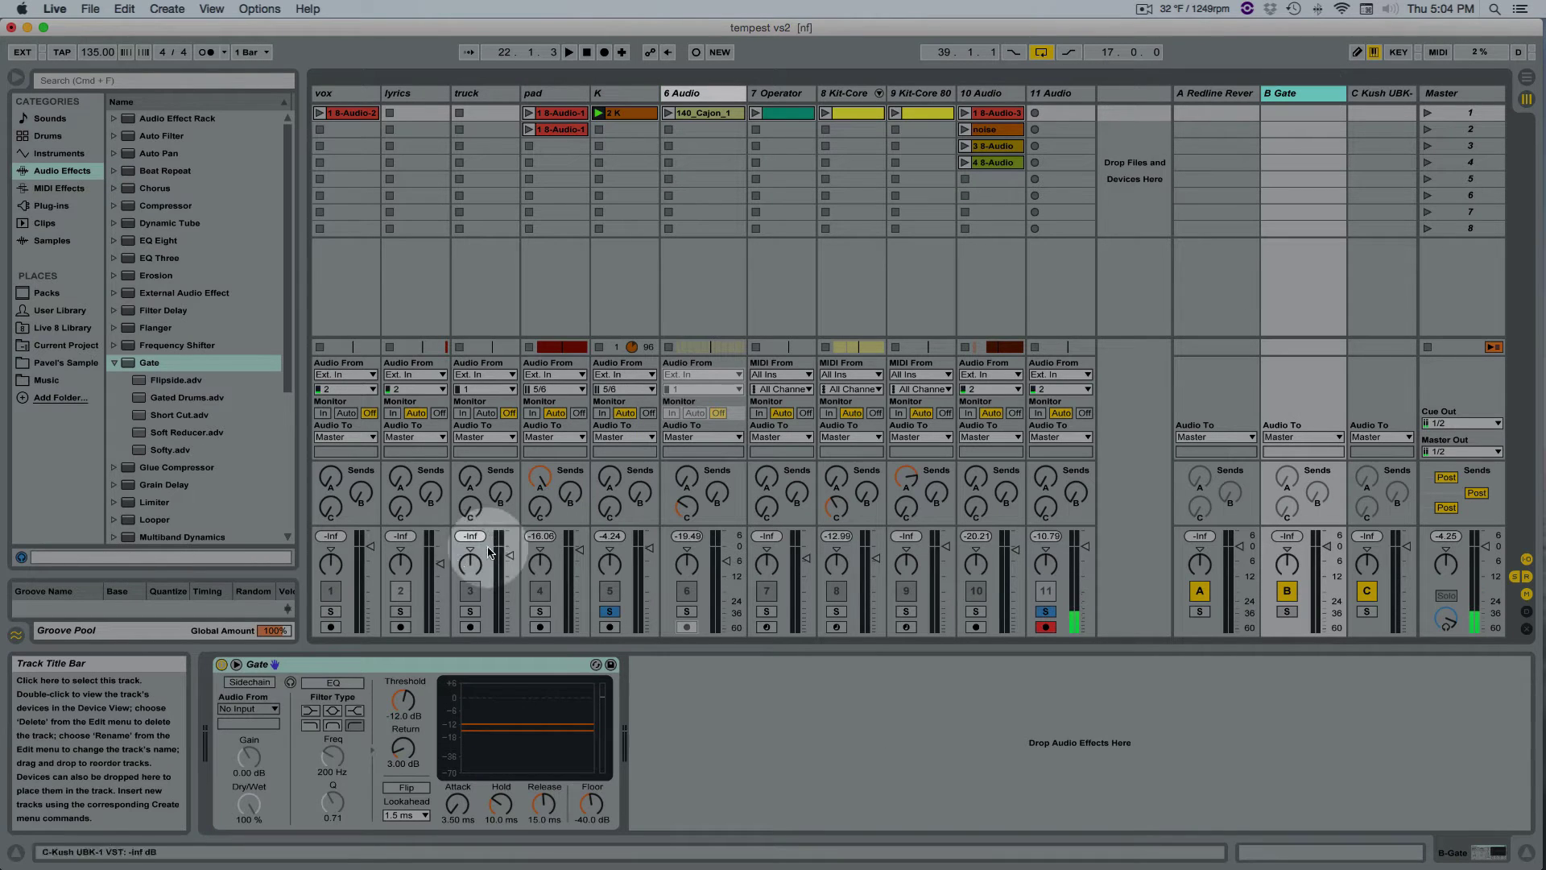
left_click(251, 682)
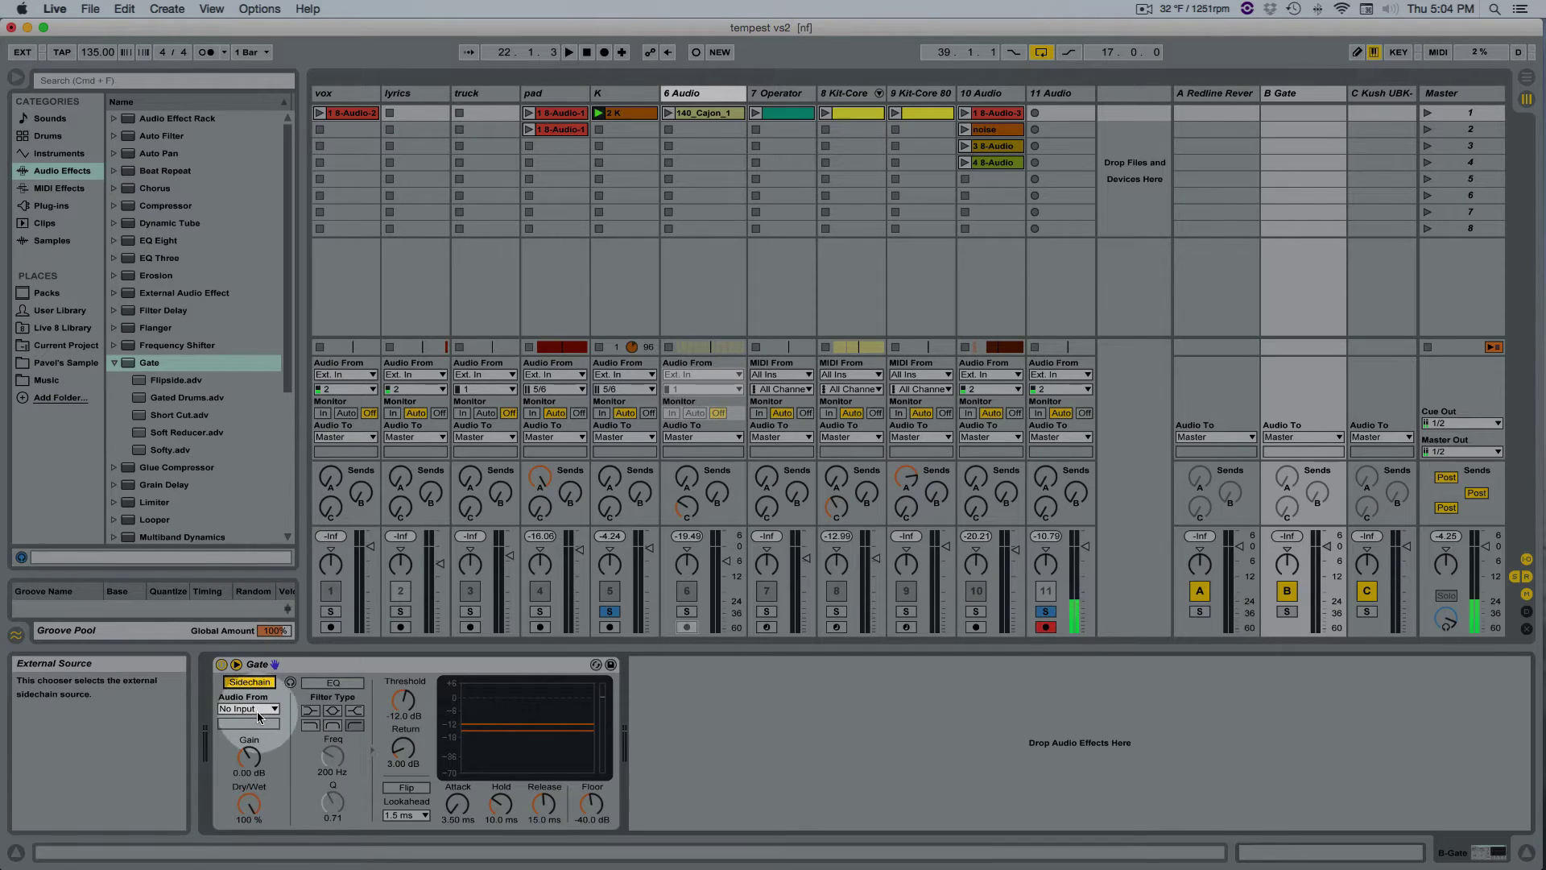
left_click(257, 709)
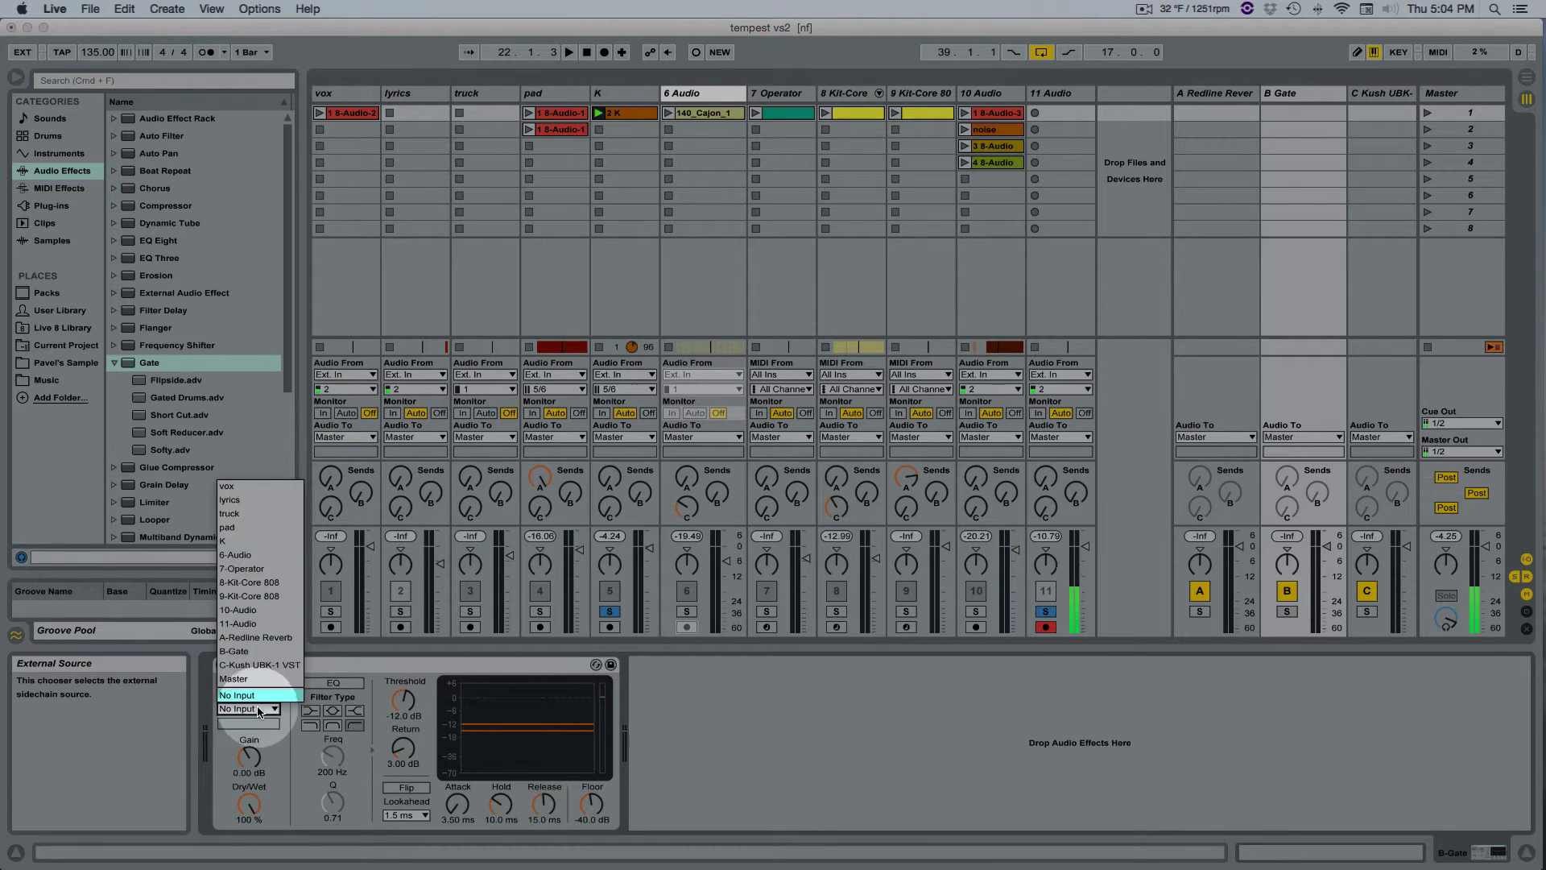
left_click(253, 540)
key("space")
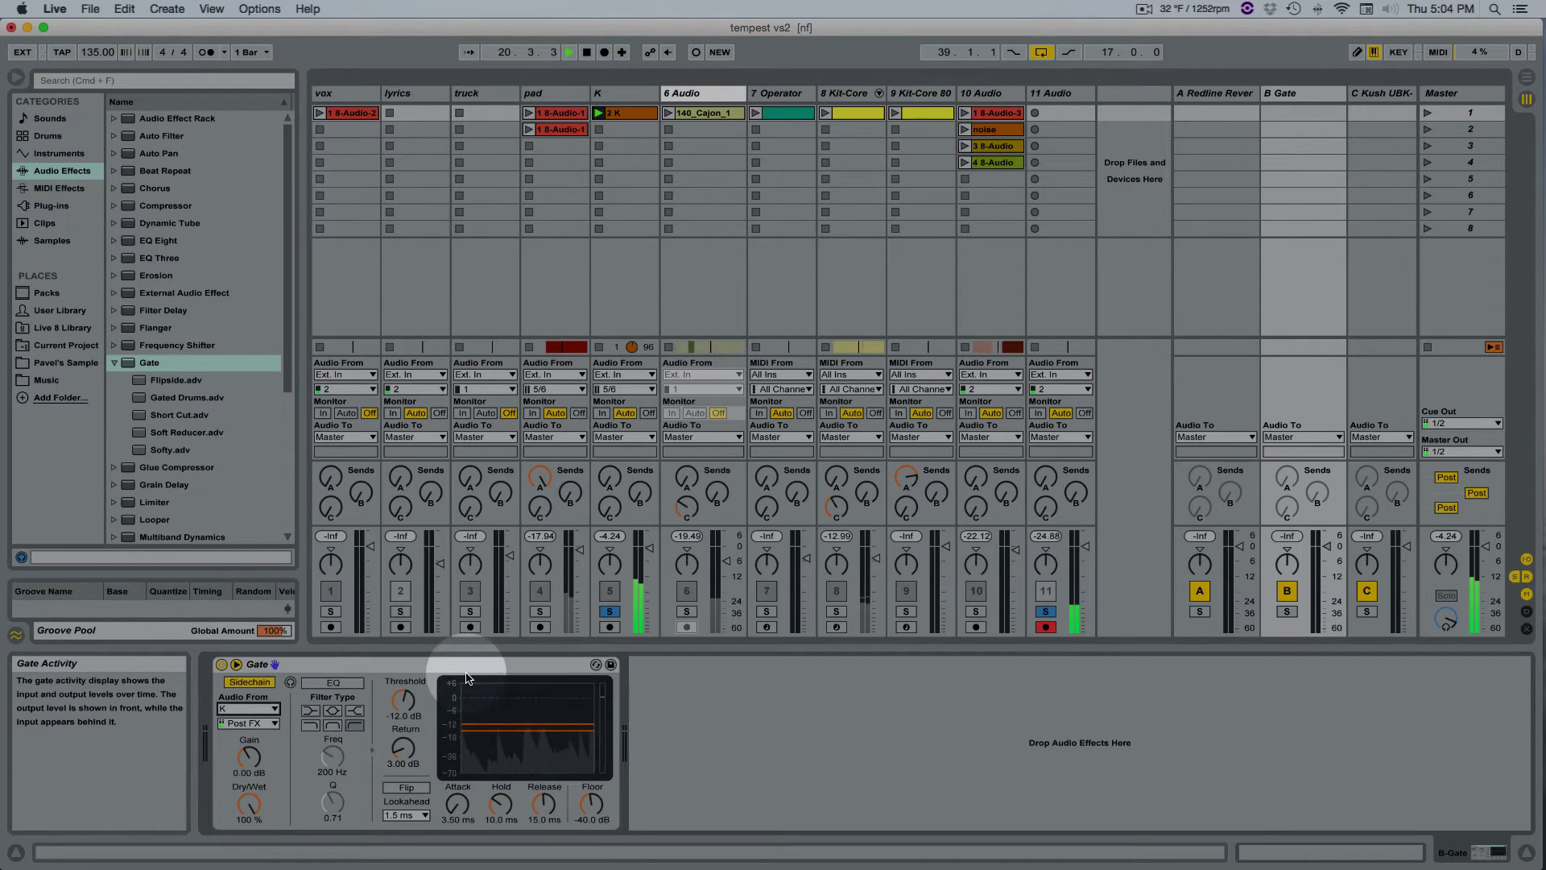
Turn on the B Gate's sidechain EQ (200 Hz, Q 0.71) and audition the K clip from bar 1.3.
key("space")
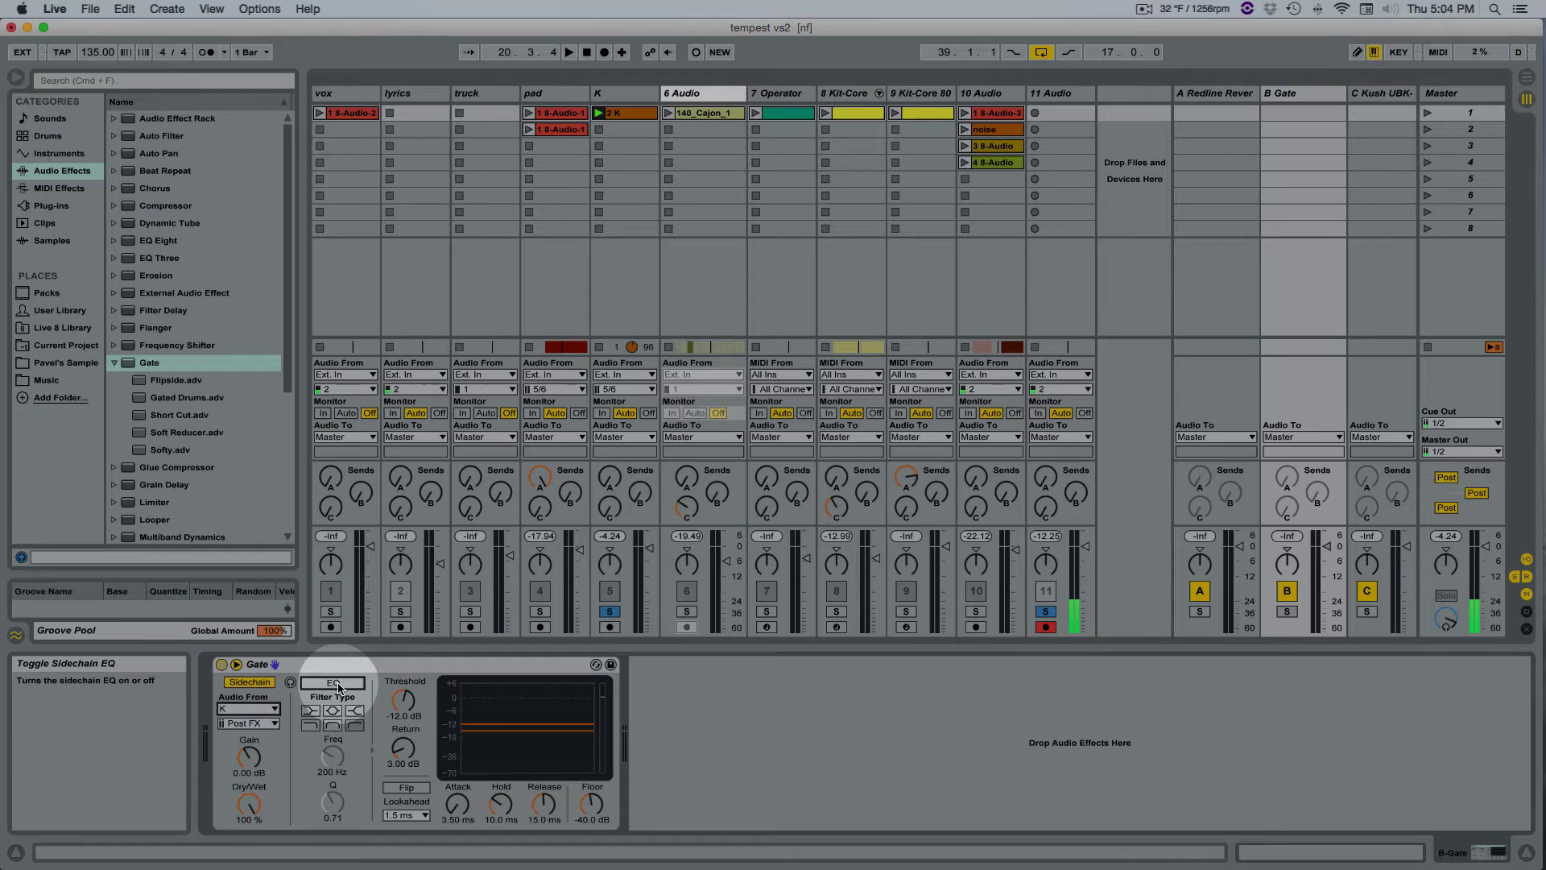
left_click(339, 685)
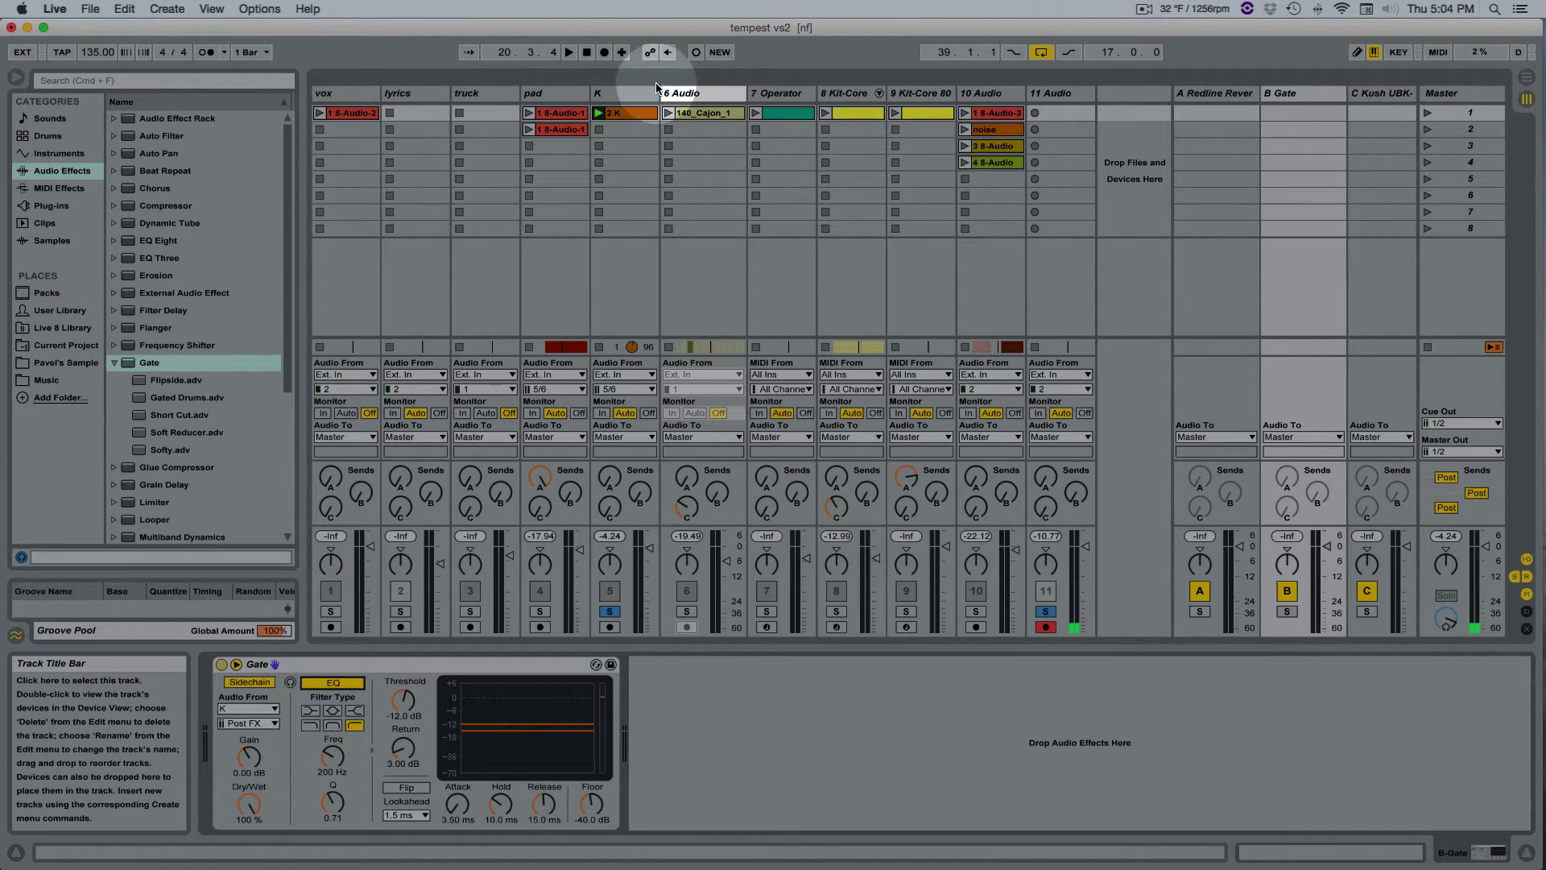
left_click(626, 113)
left_click(649, 161)
left_click(640, 651)
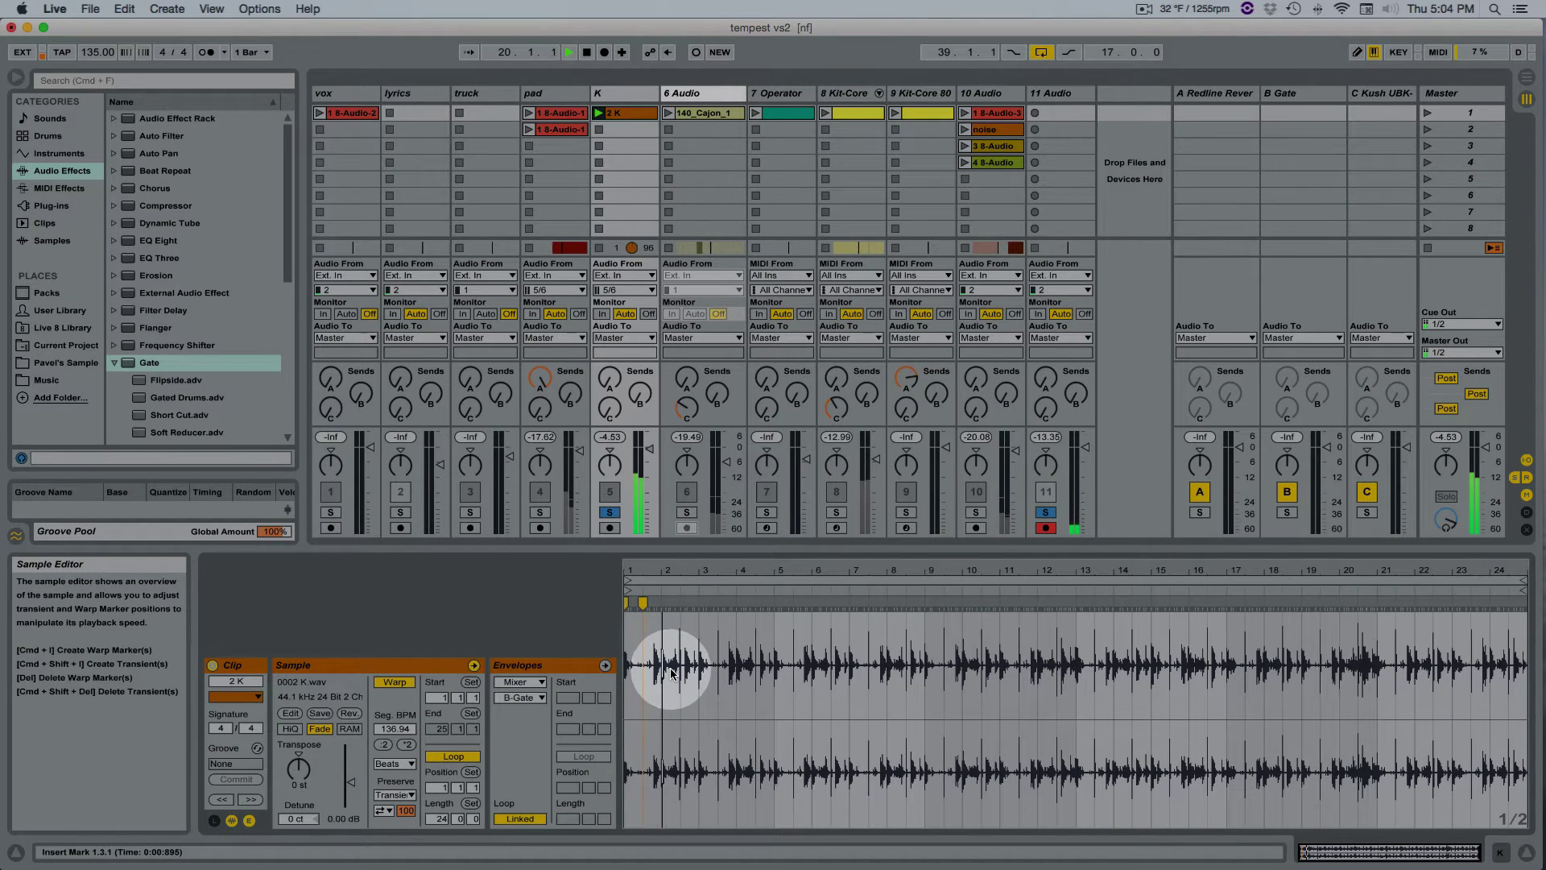
key("space")
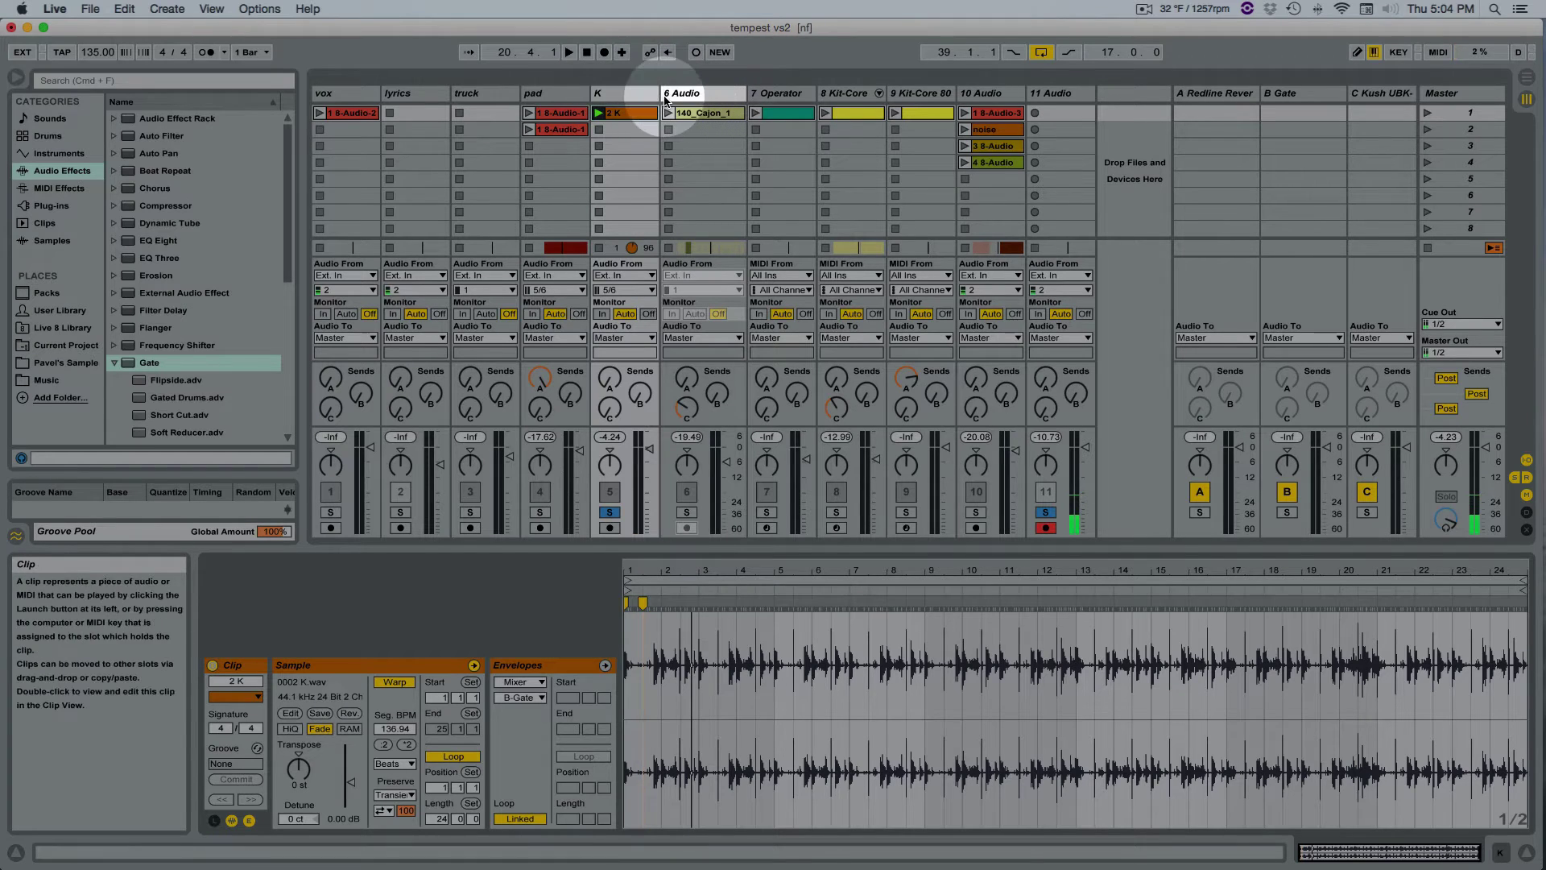
Return to Device View showing return track B Gate's devices.
left_click(620, 93)
key("shift+Tab")
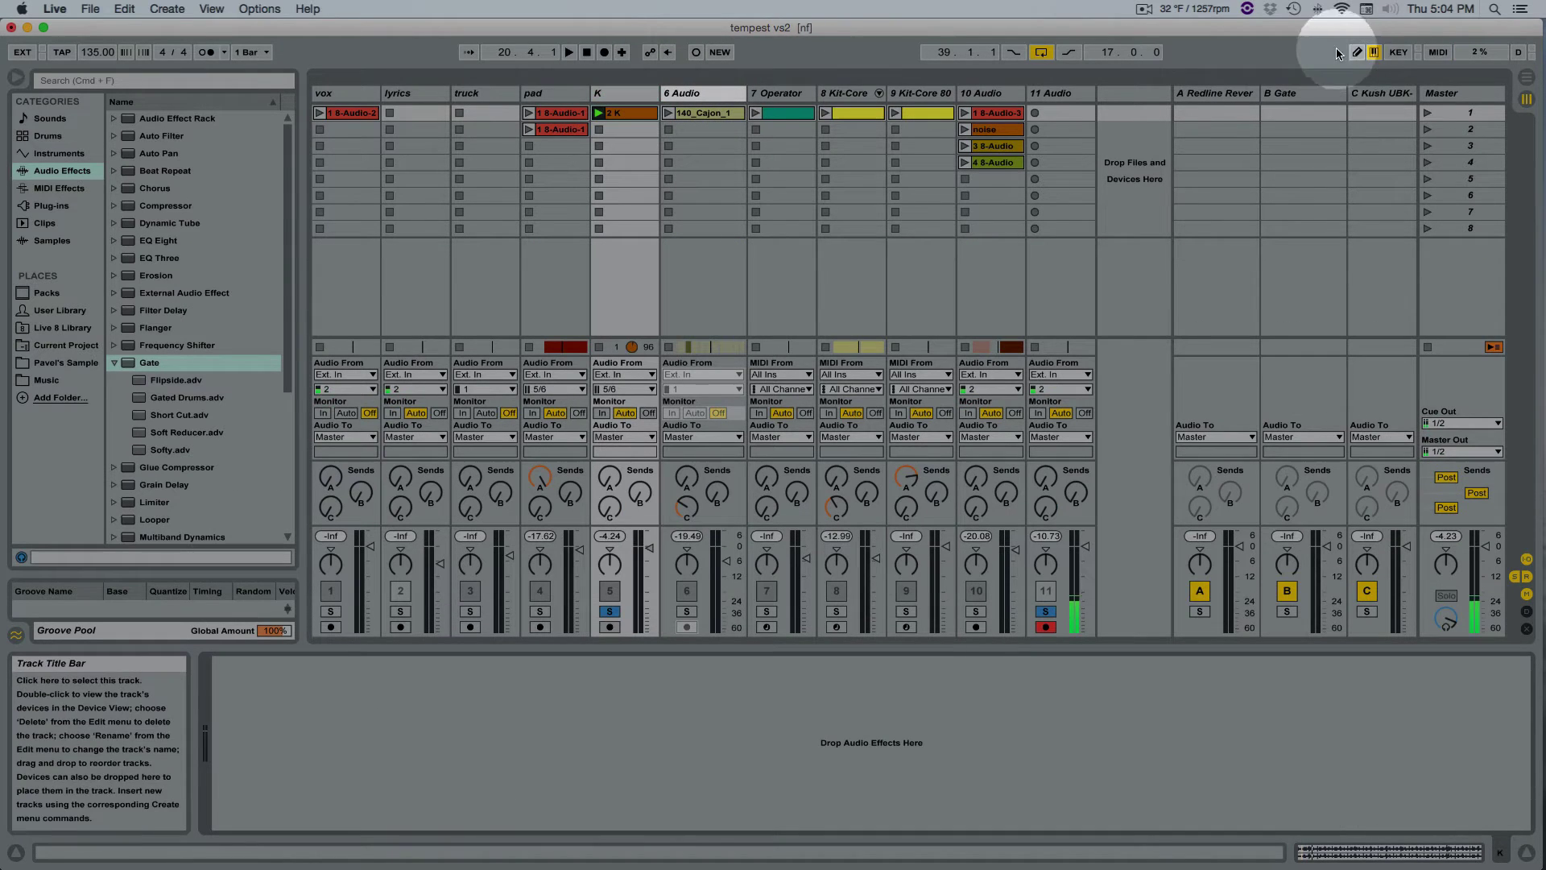
left_click(1310, 94)
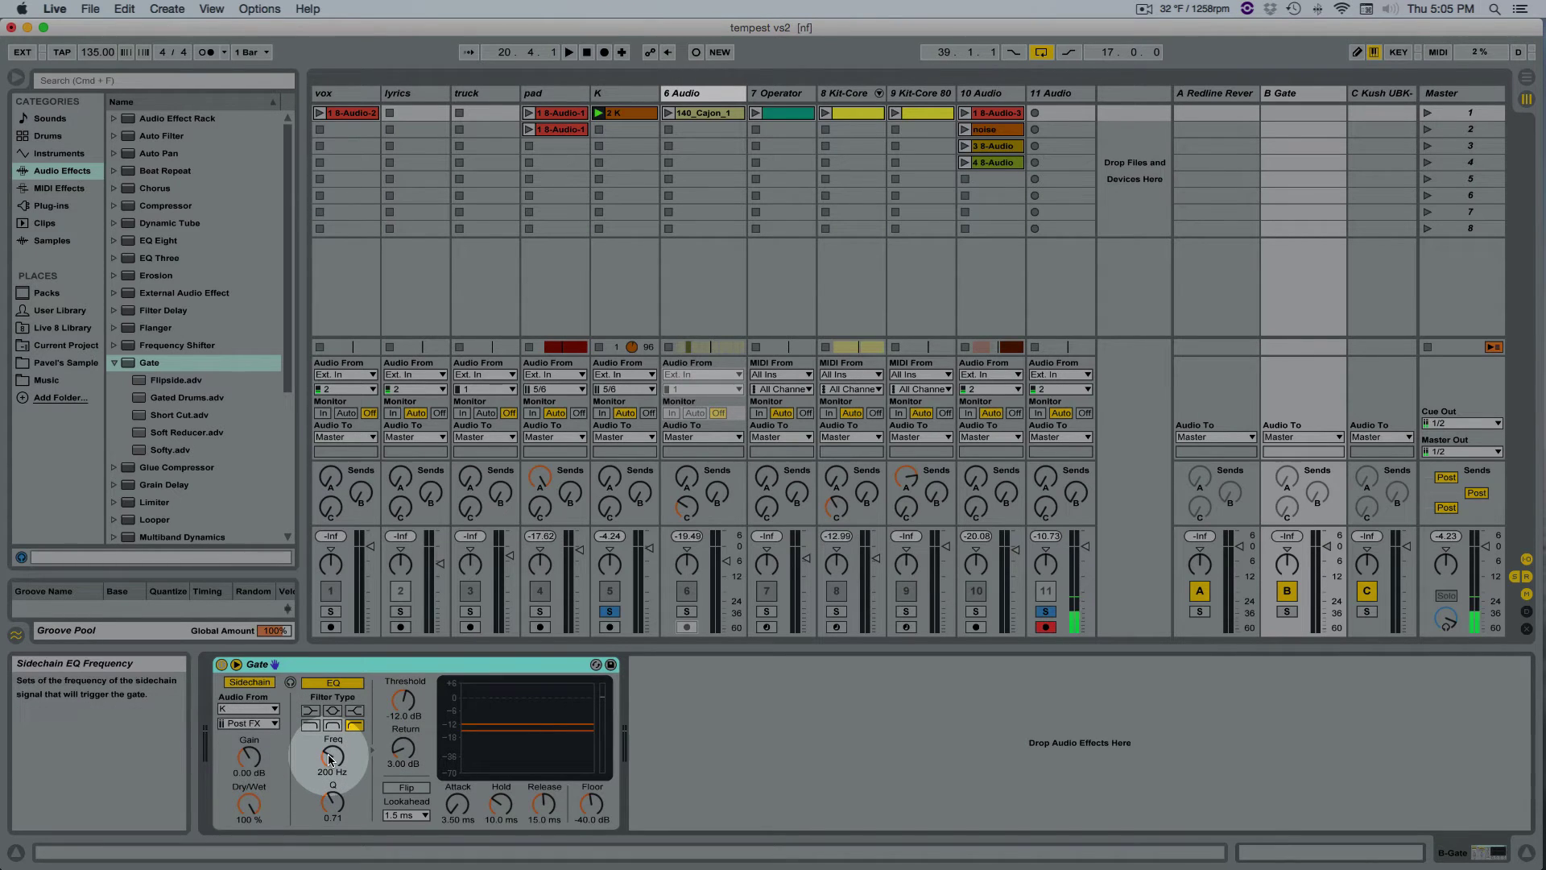
Pick a different sidechain EQ filter type and tune its frequency to 3.96 kHz during playback.
left_click(310, 724)
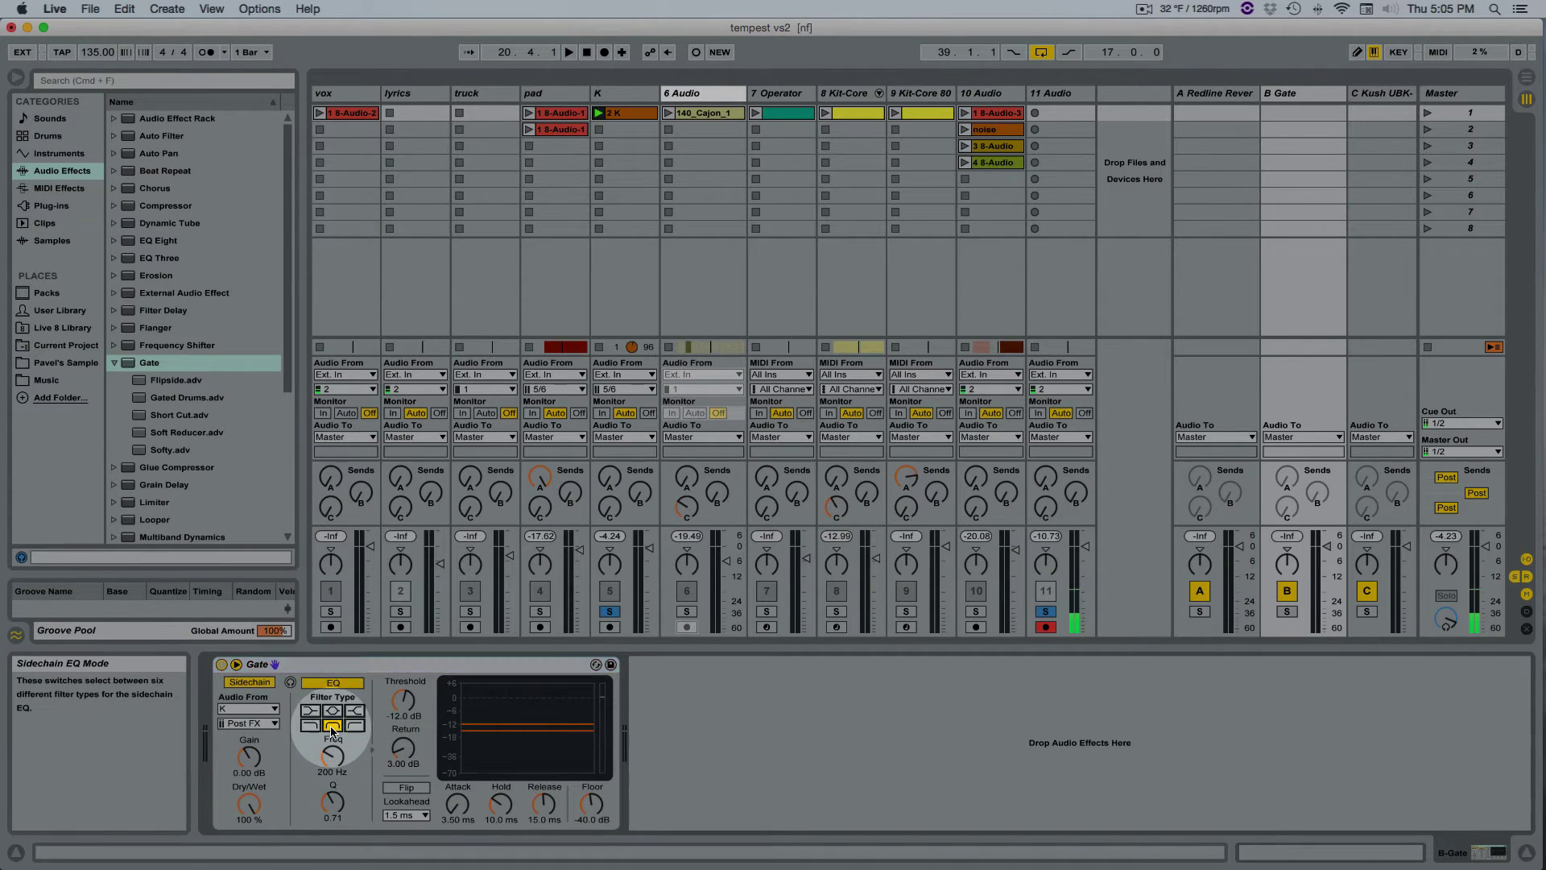
left_click(353, 724)
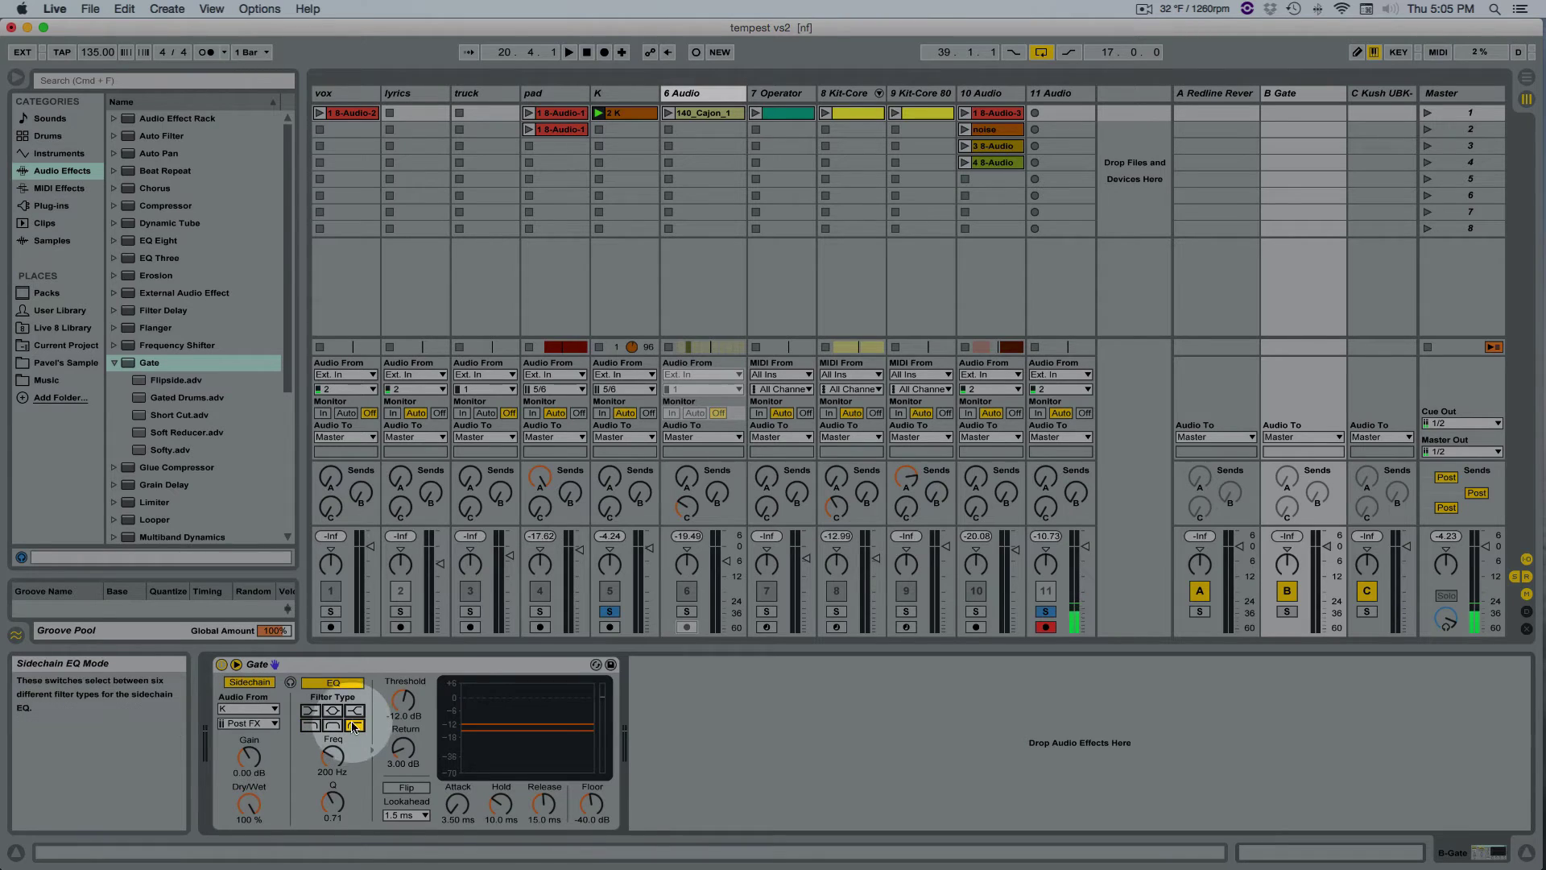
left_click_drag(332, 755, 331, 762)
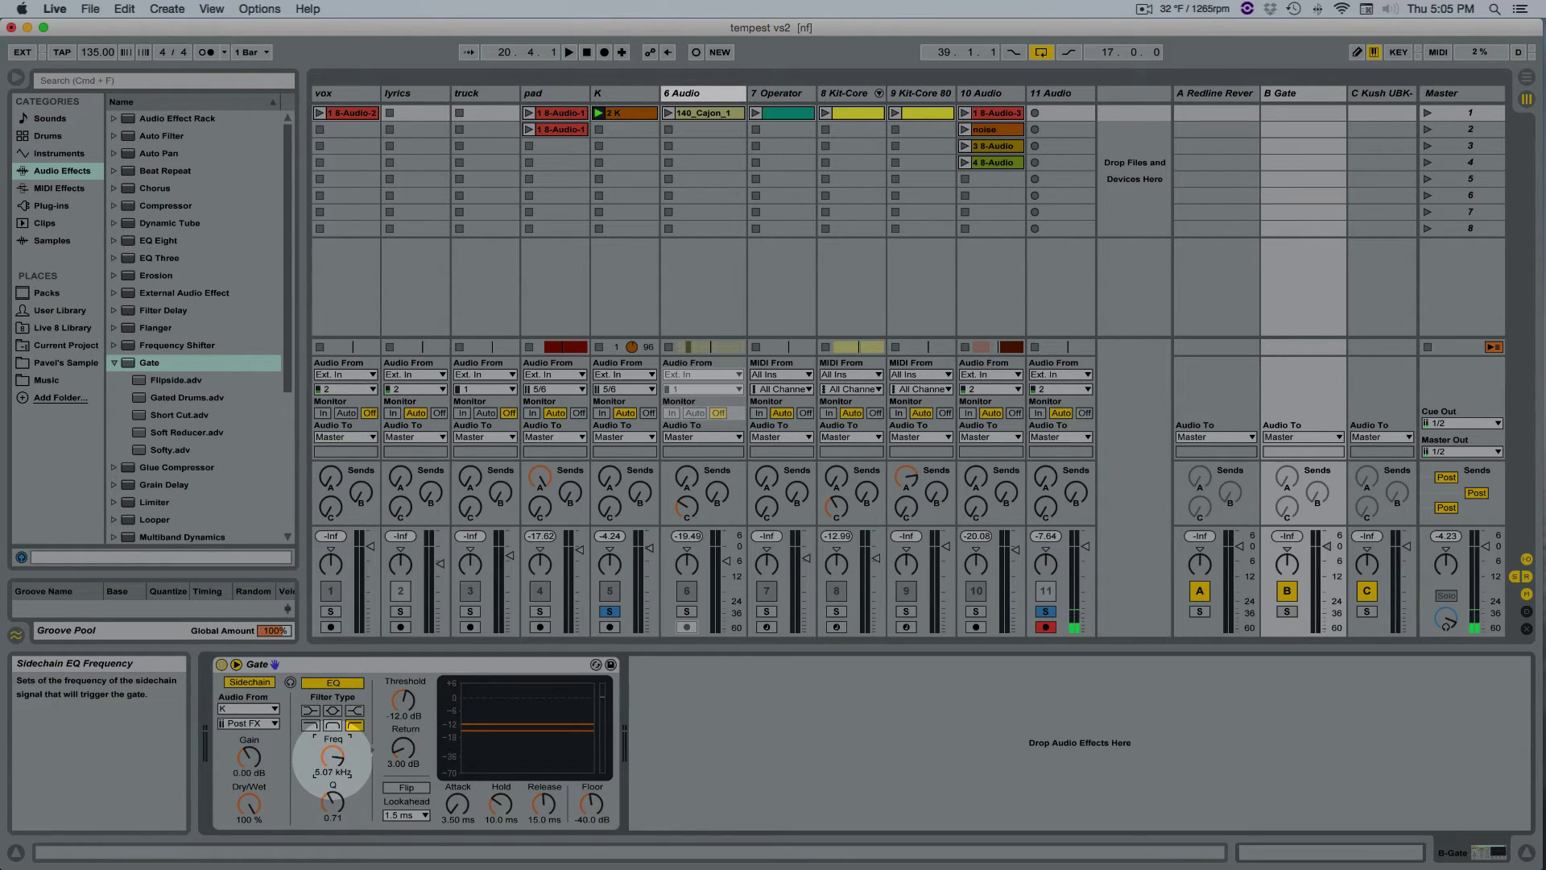
left_click_drag(331, 757, 333, 750)
key("space")
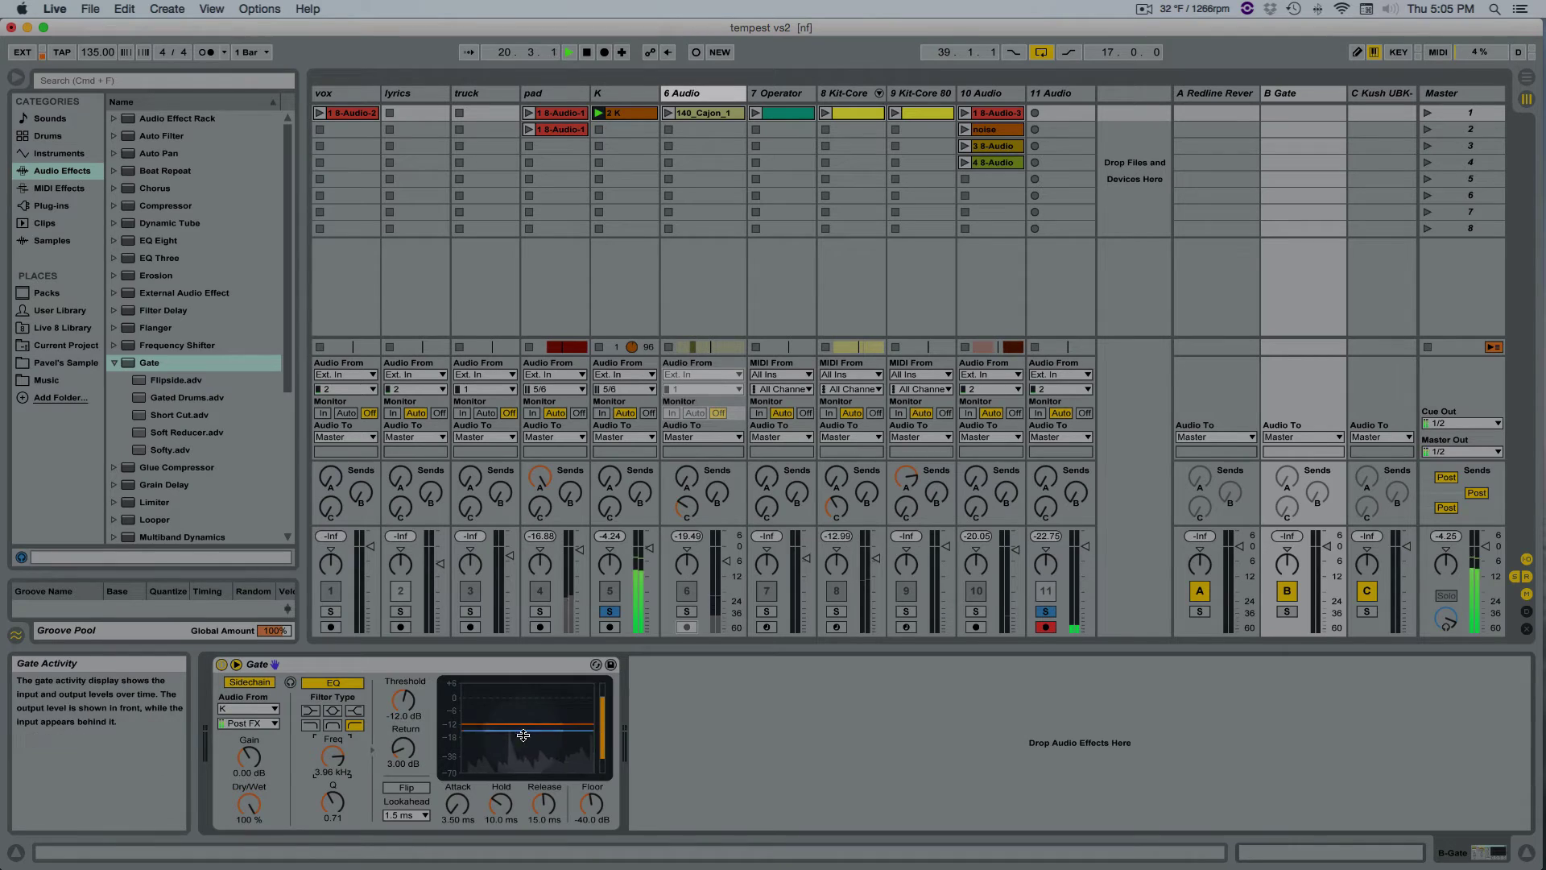
key("space")
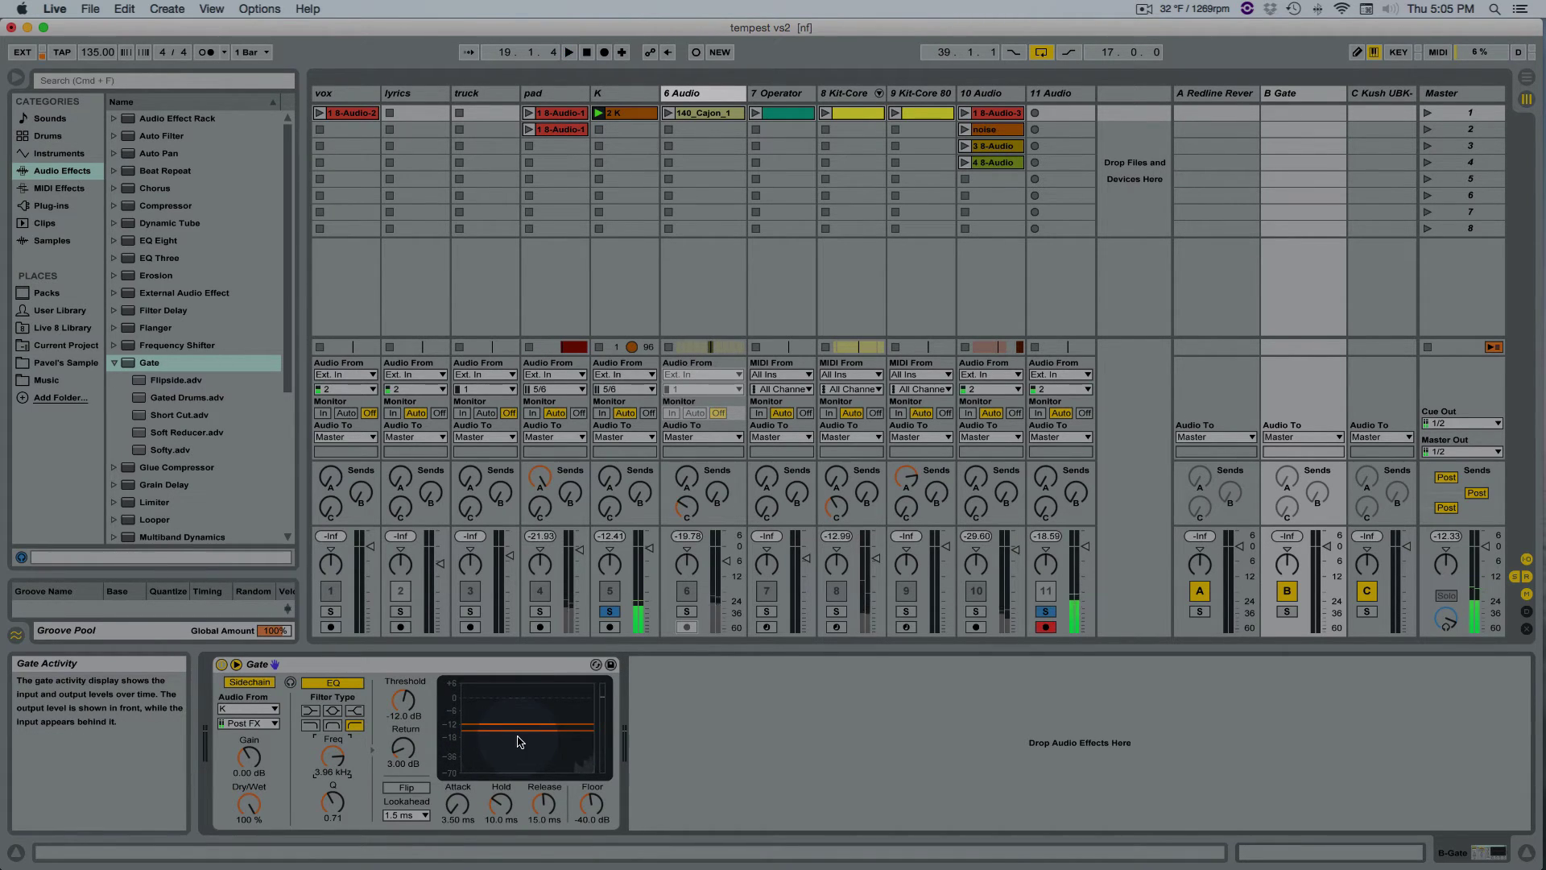
key("space")
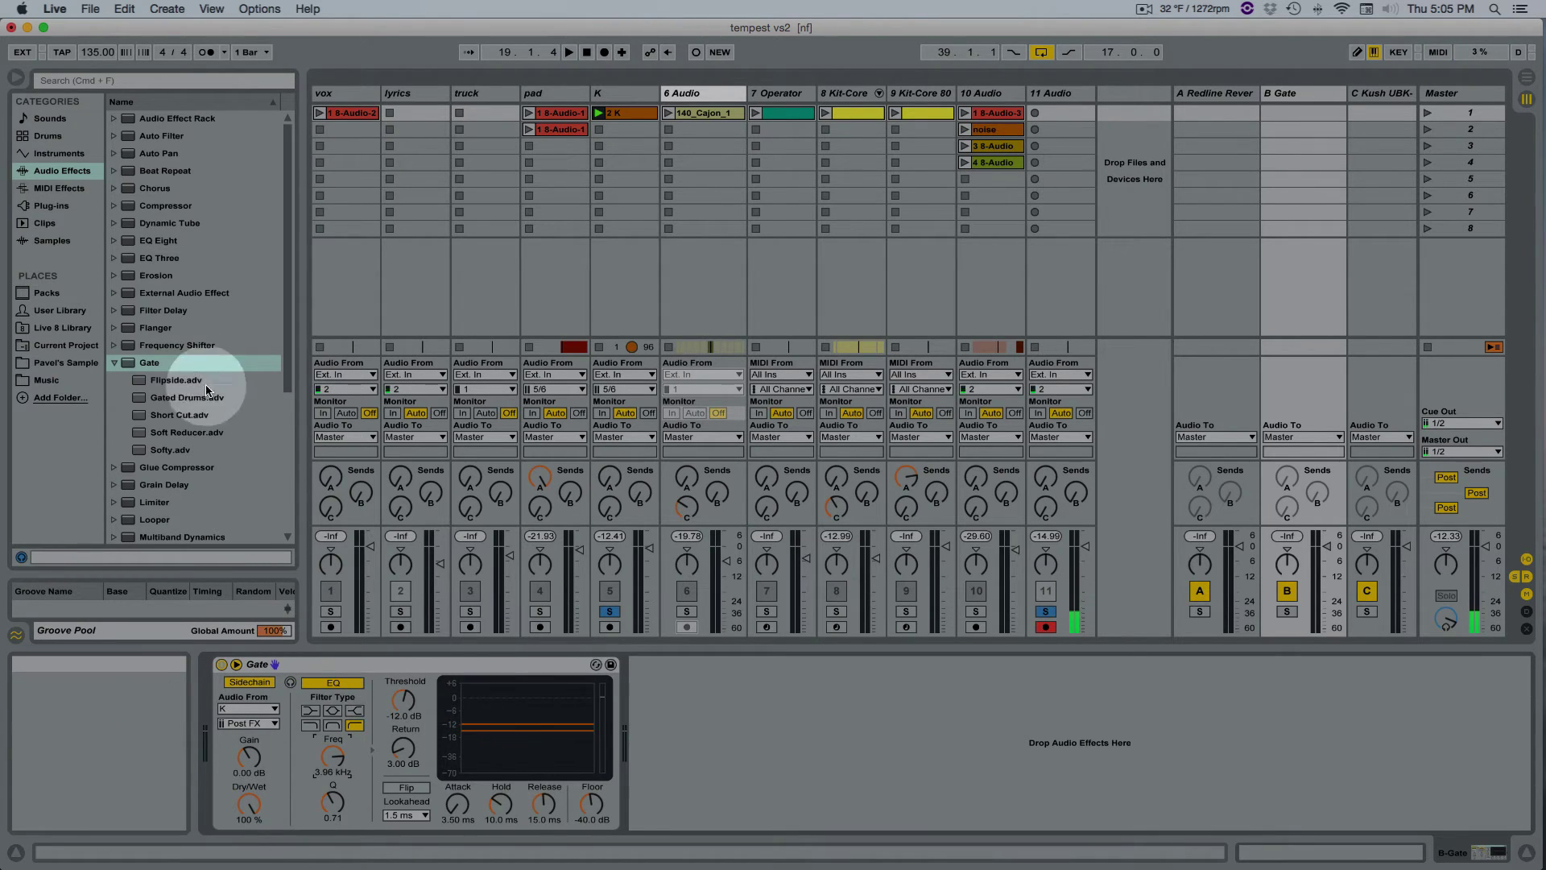
Add Reverb after the Gate on return track B and audition the chain.
left_click(113, 363)
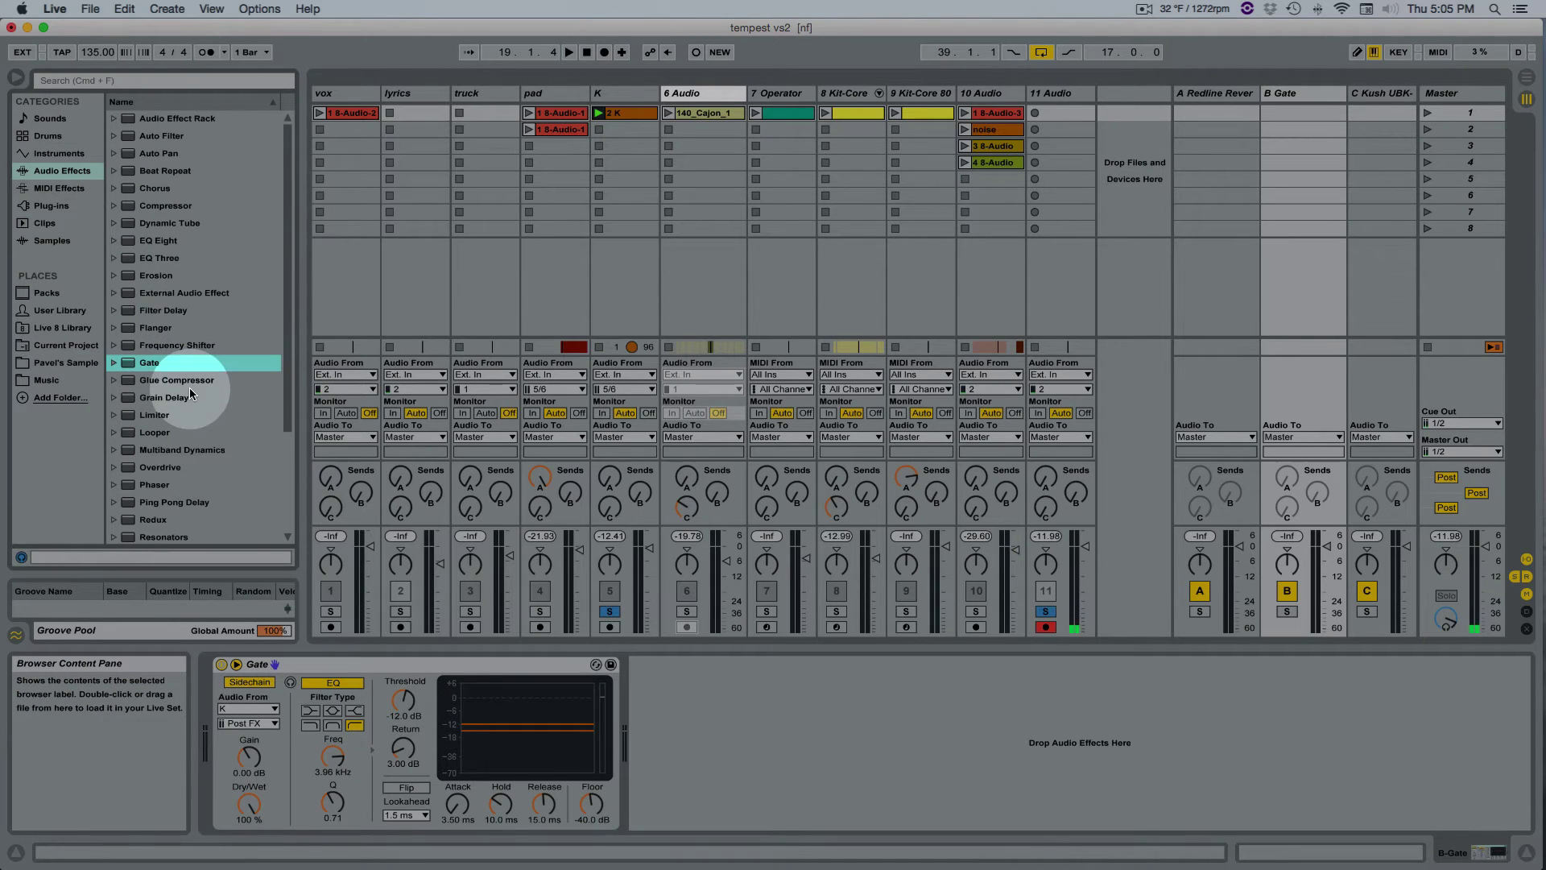
scroll(182, 385, "down", 4)
left_click_drag(161, 417, 695, 687)
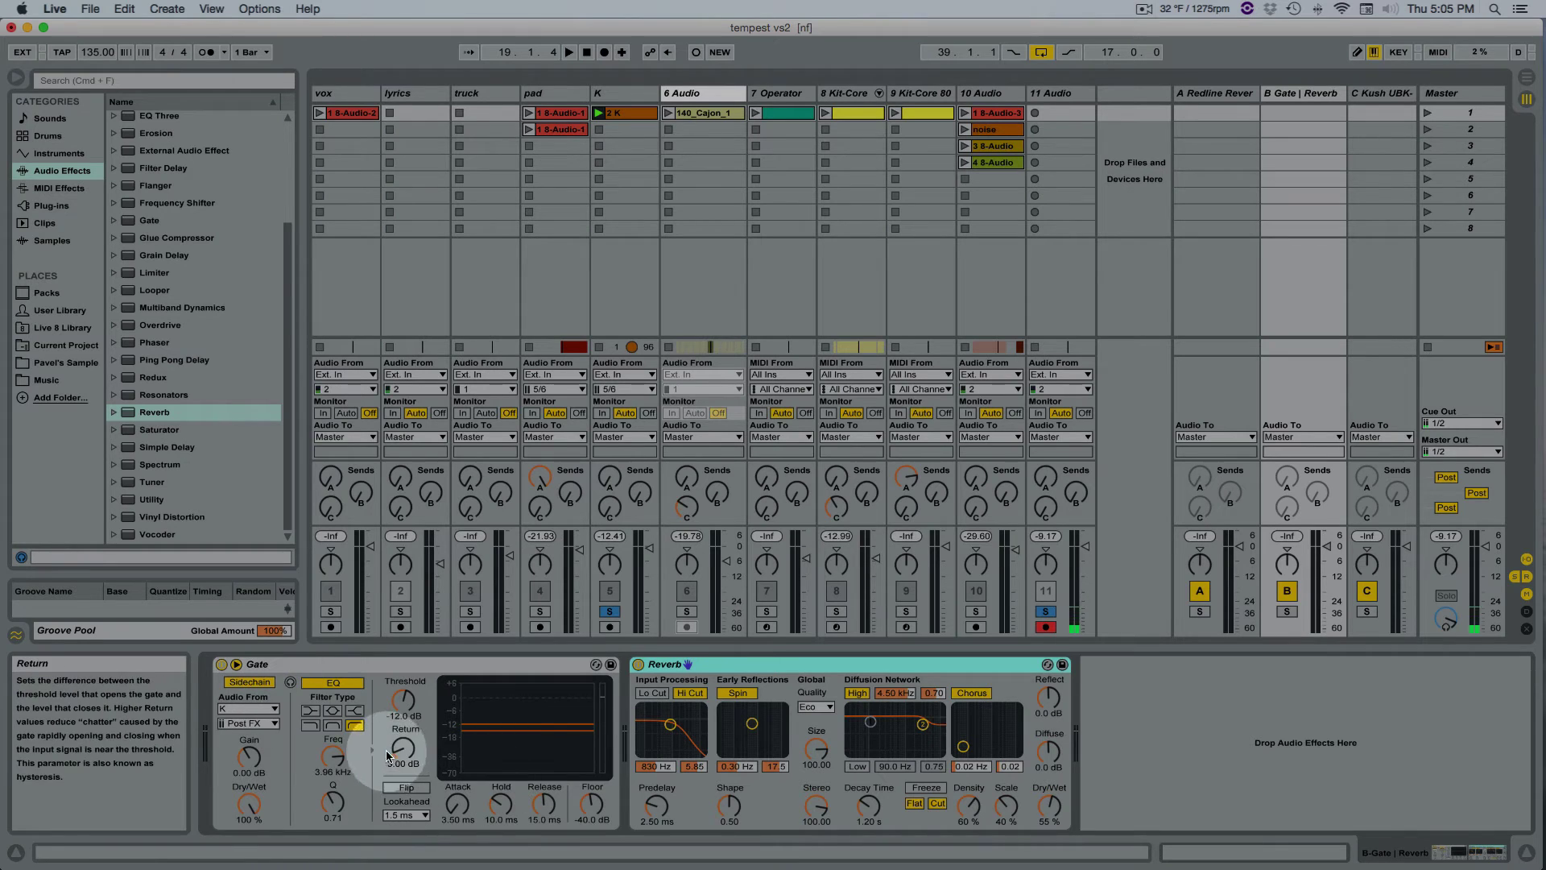
key("space")
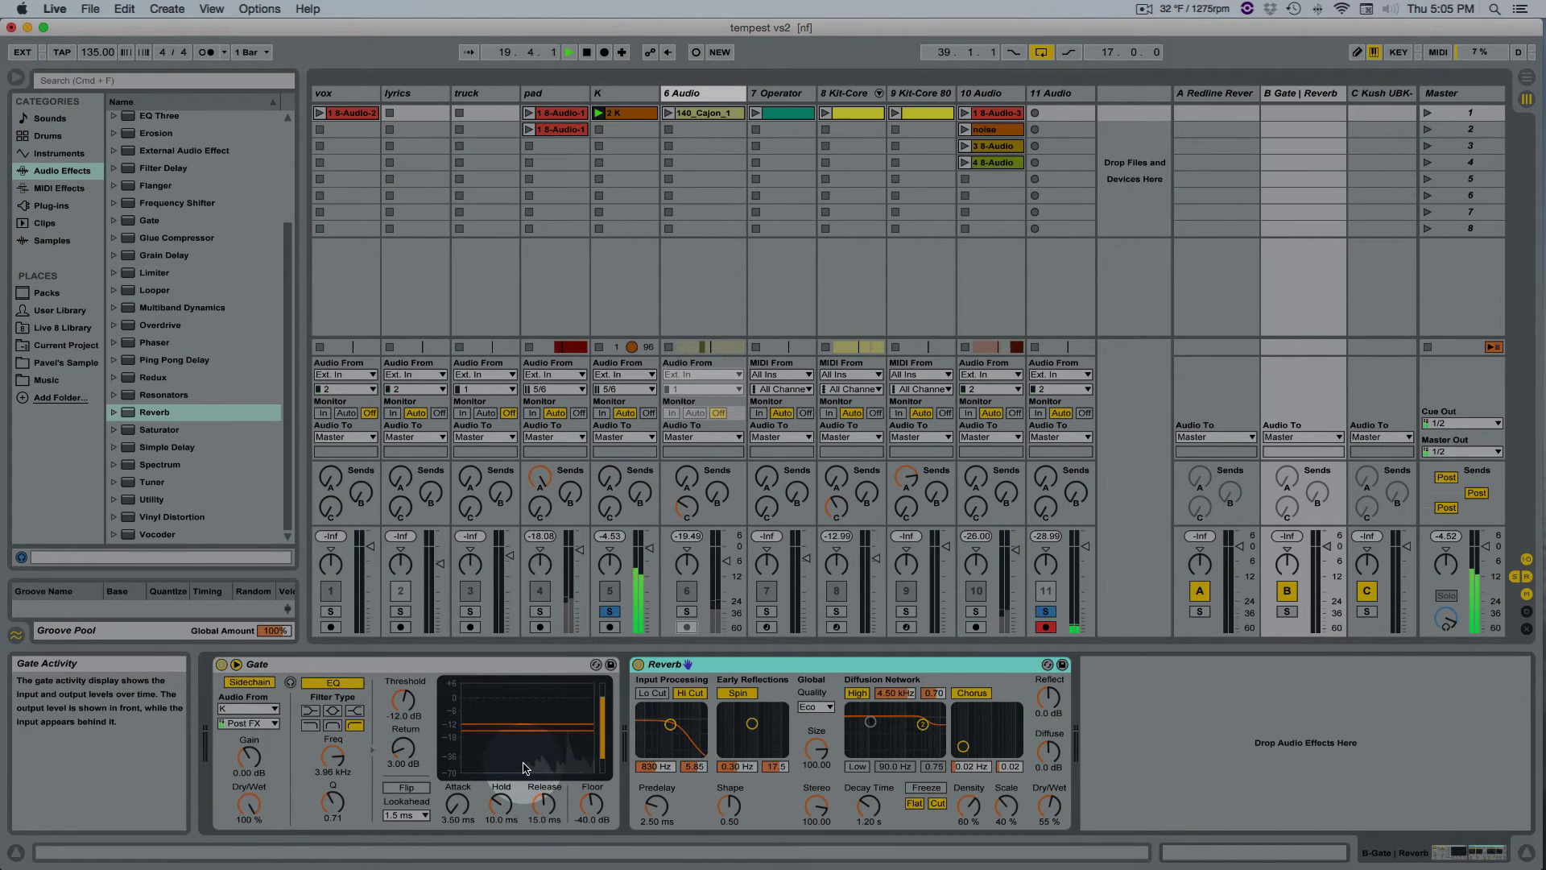
key("space")
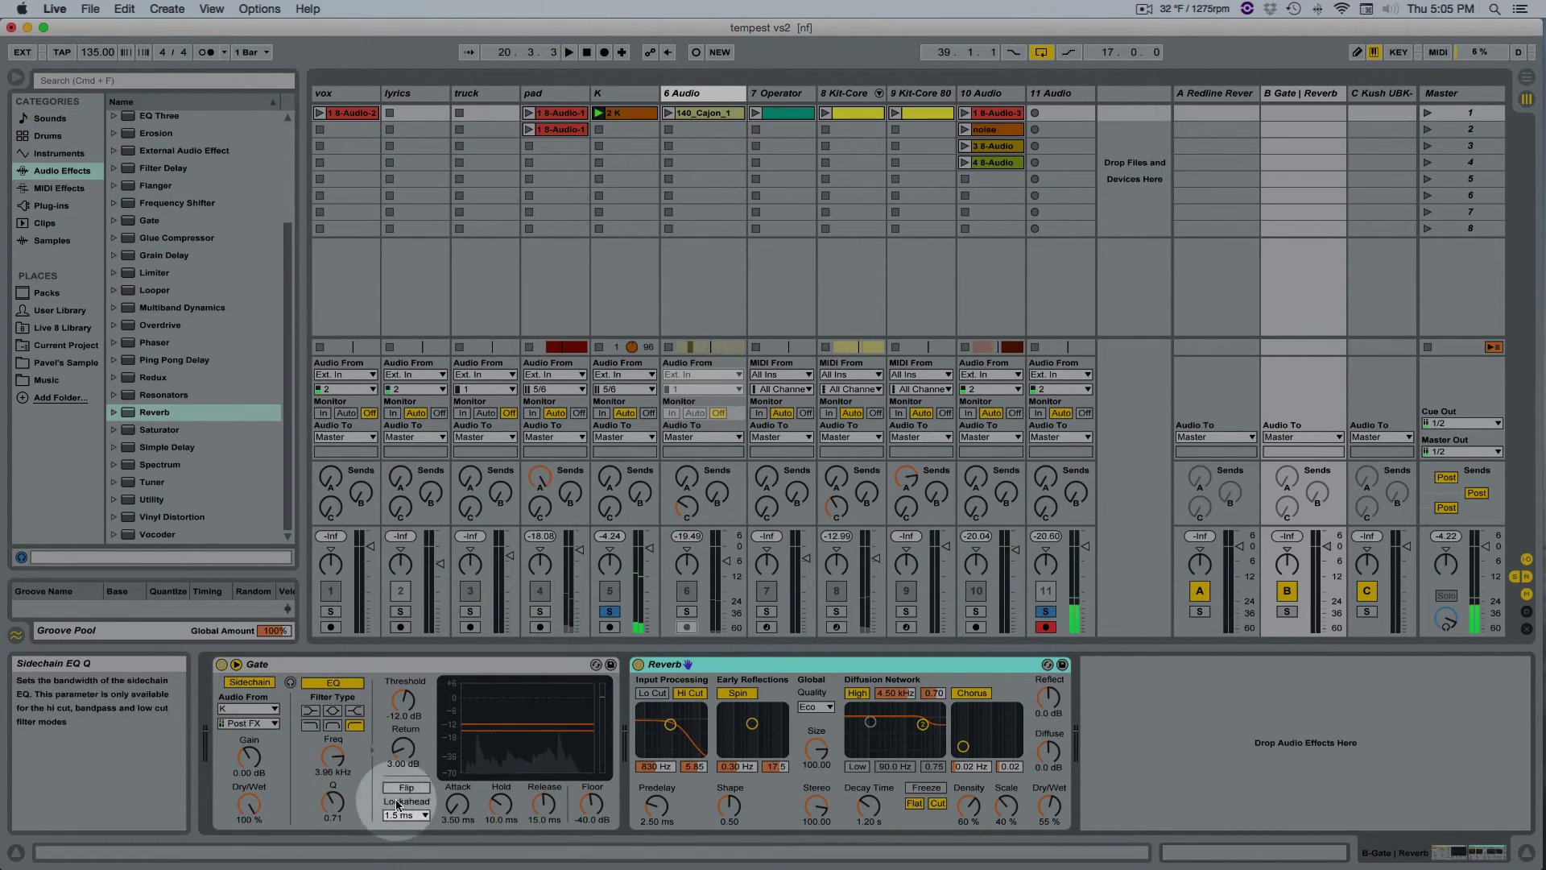
Lower the Gate threshold to -16.5 dB and set Reverb Dry/Wet to 100%.
left_click_drag(403, 699, 404, 705)
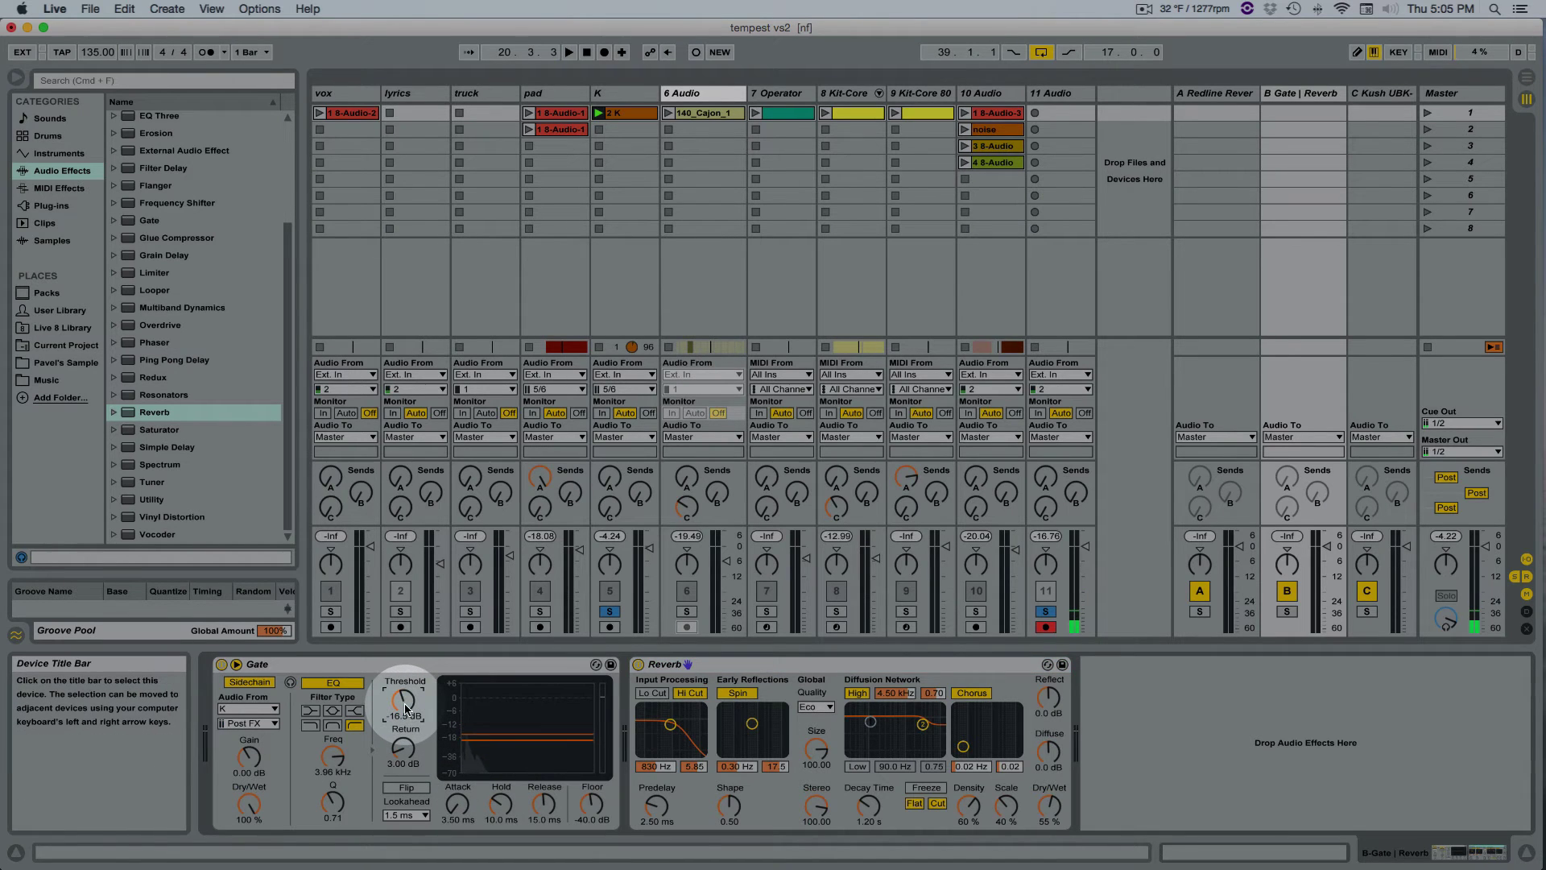
key("space")
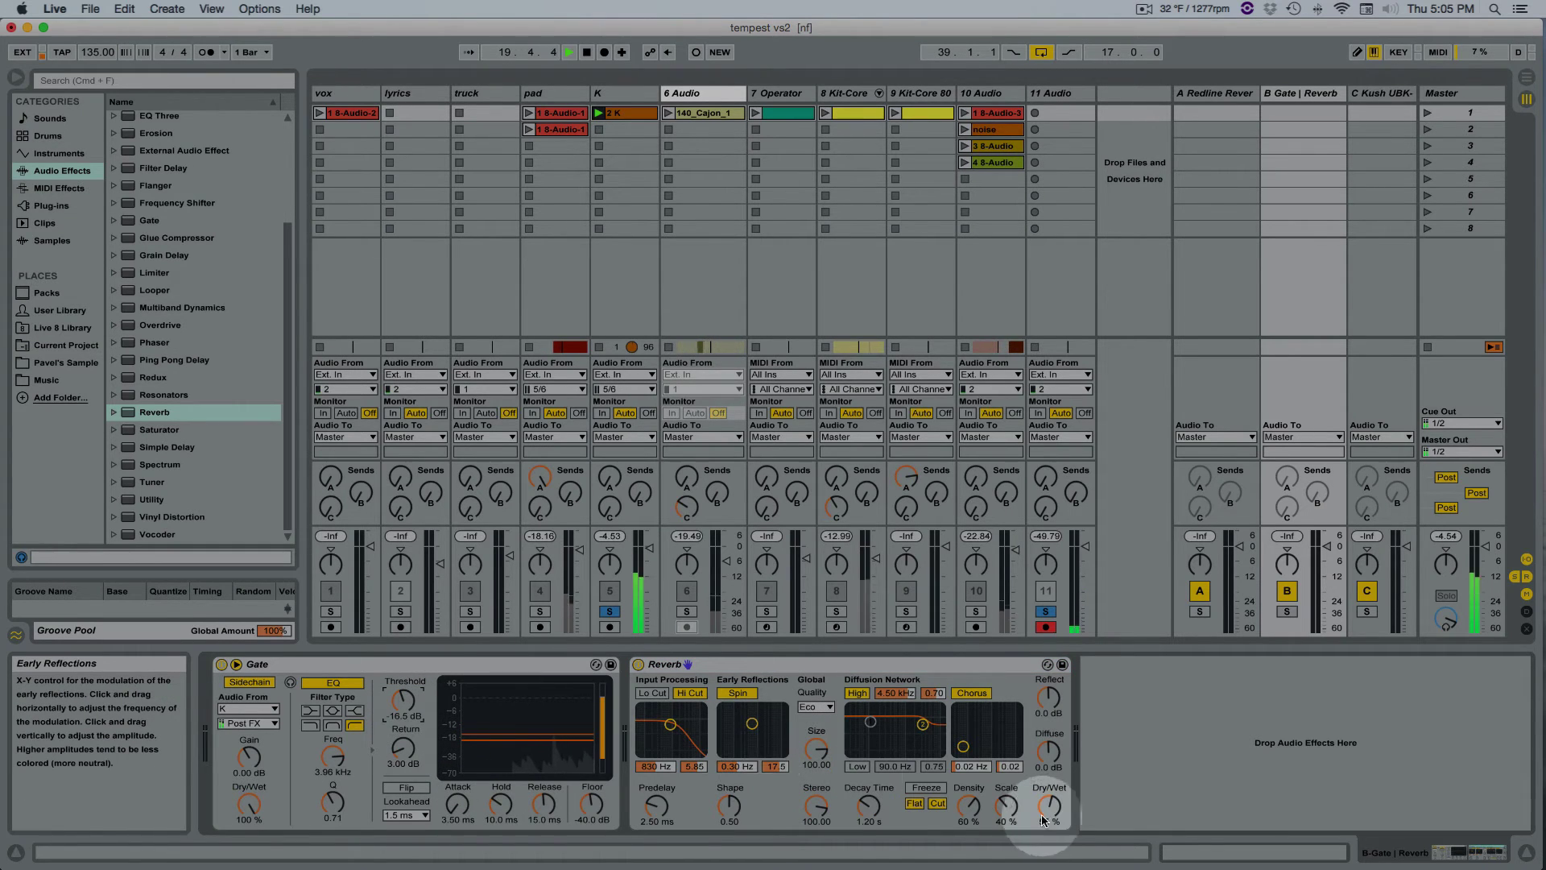
left_click_drag(1050, 805, 1049, 773)
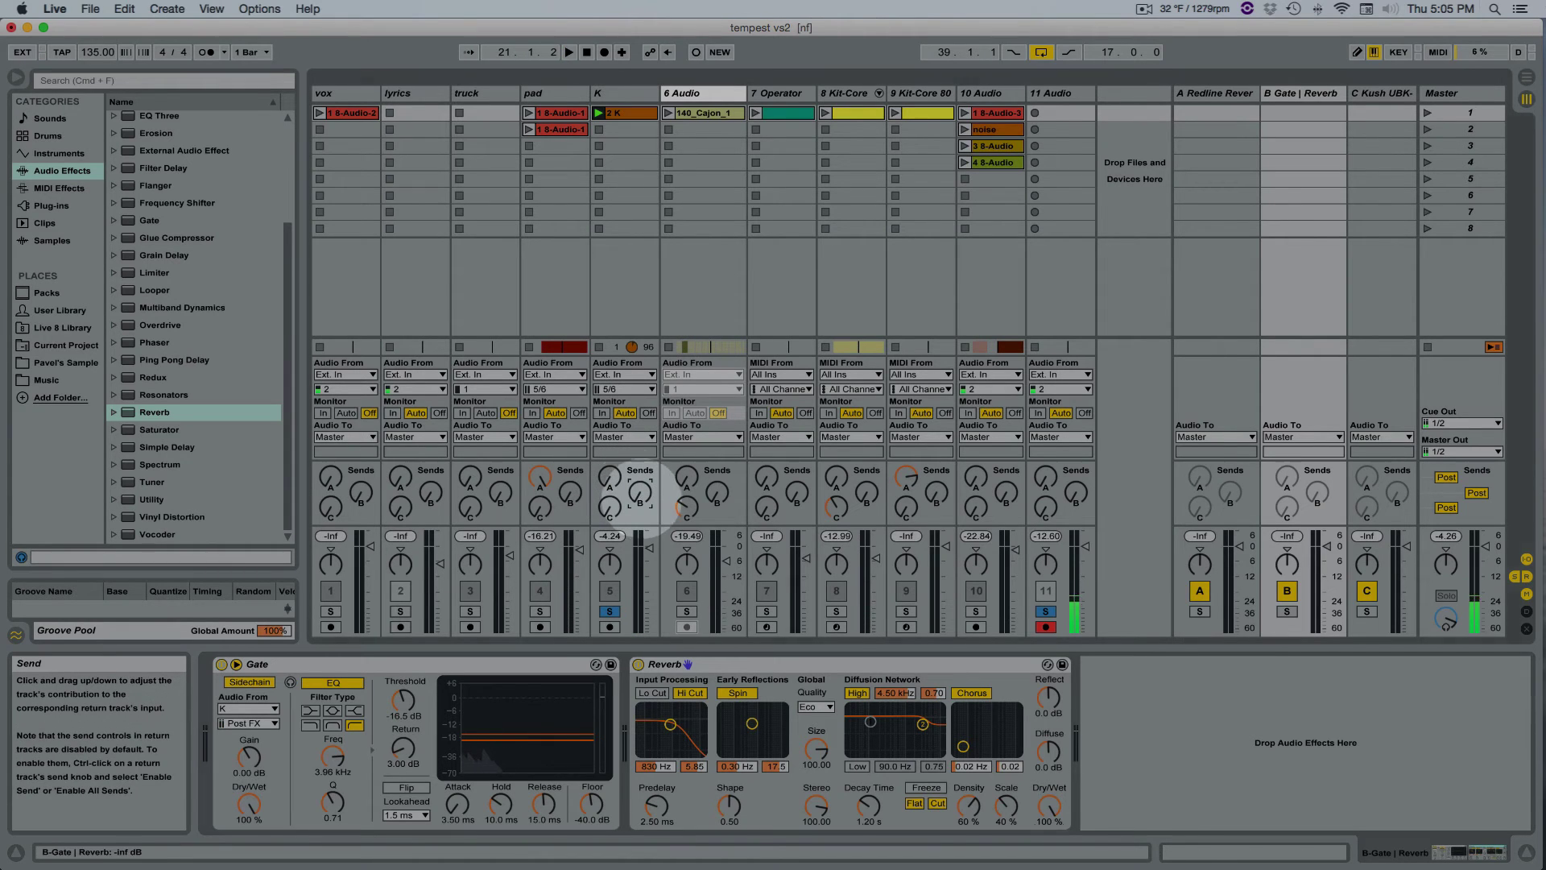
Raise drum track K's Send B knob and play back the gated reverb.
left_click_drag(640, 493, 640, 451)
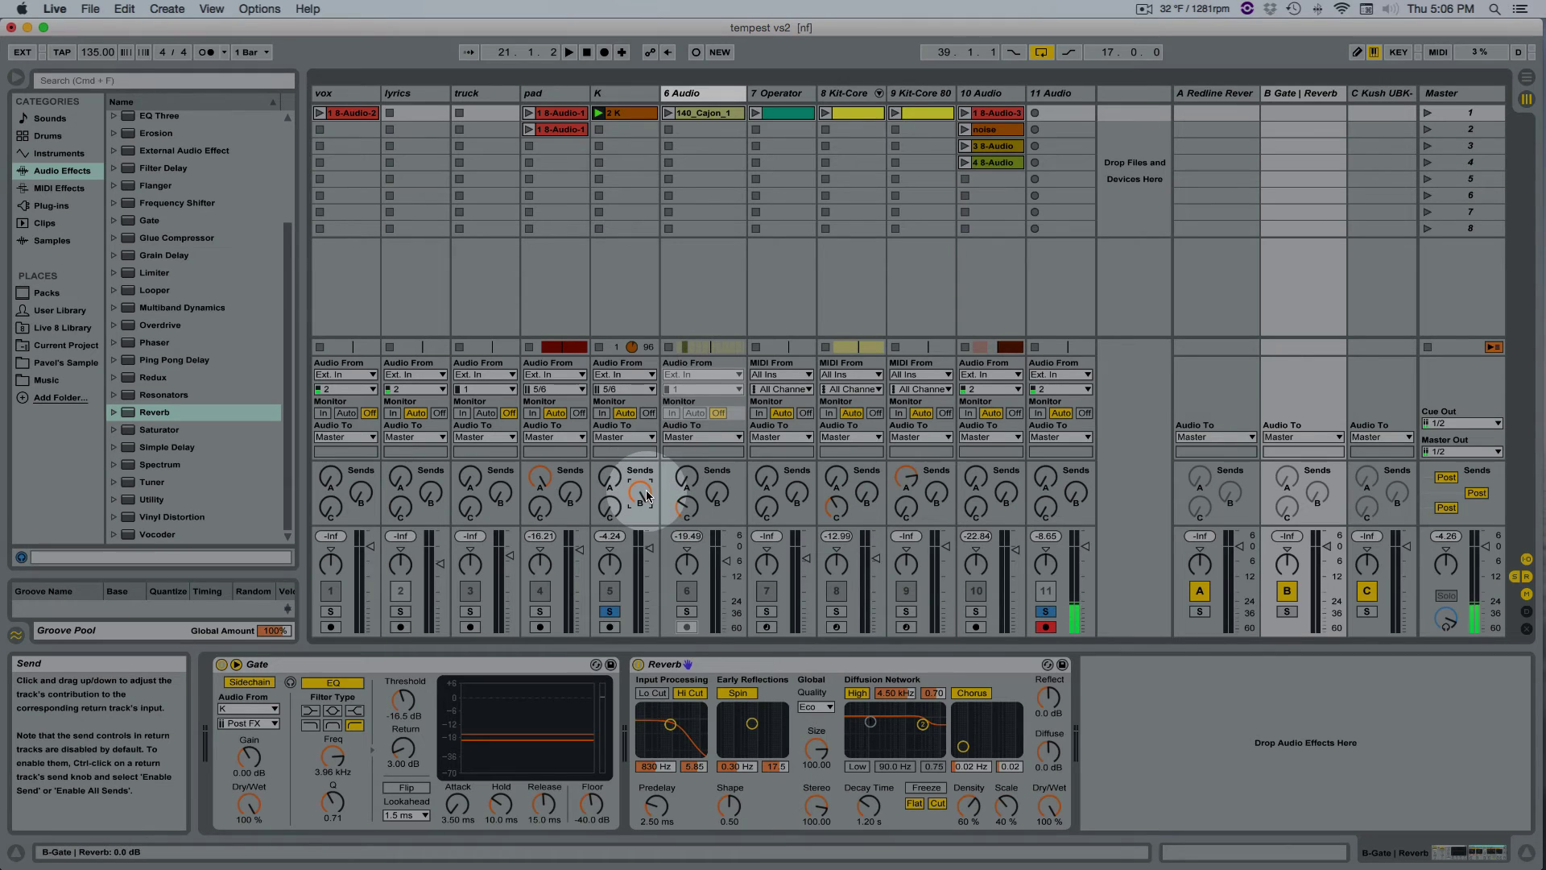
key("space")
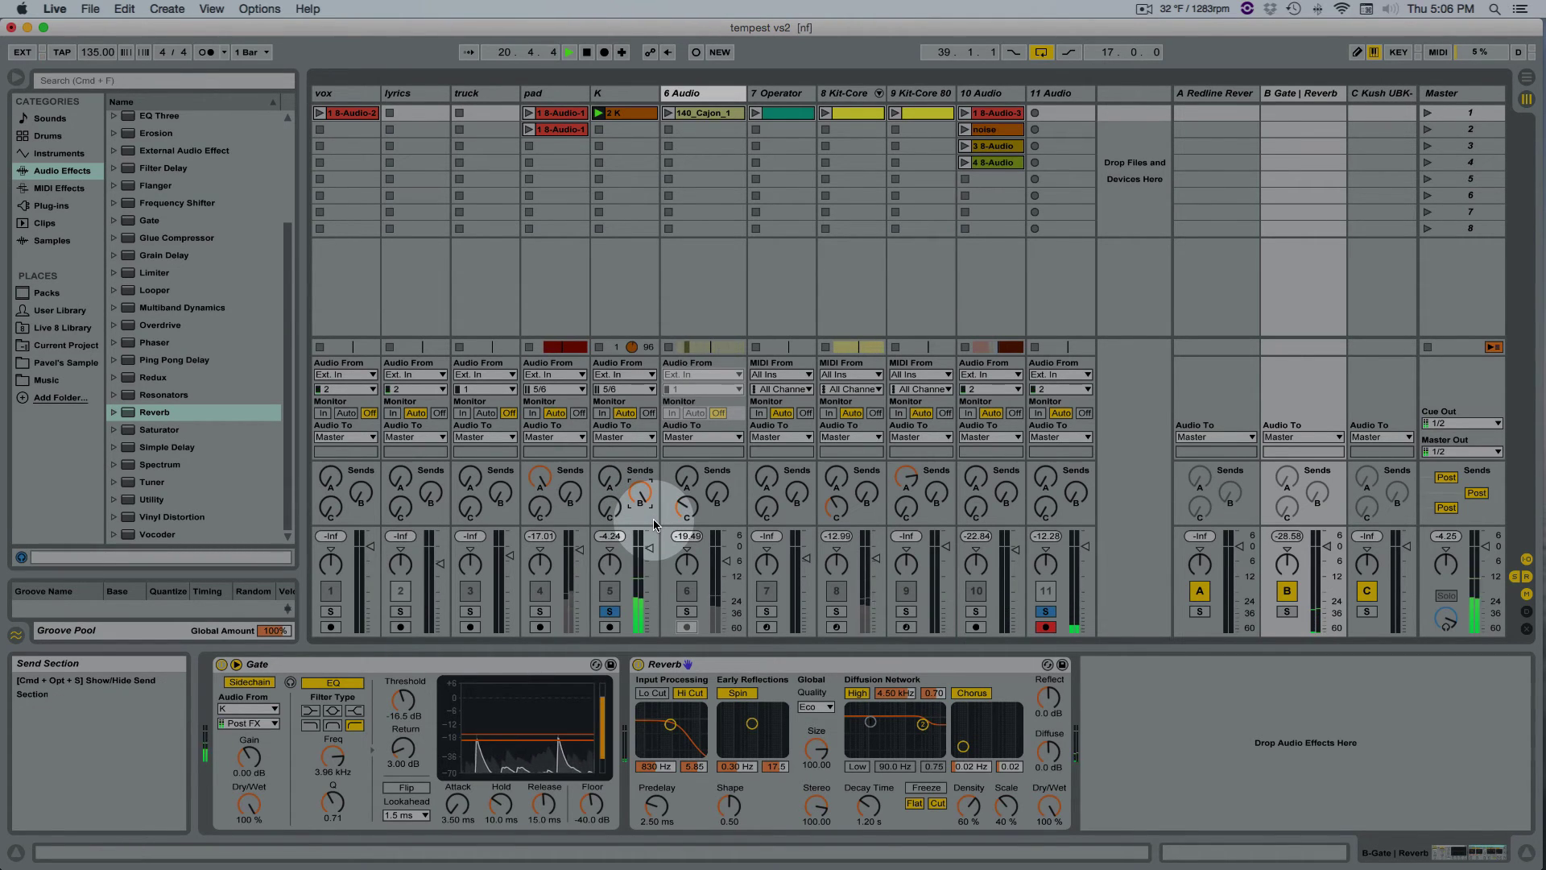
key("space")
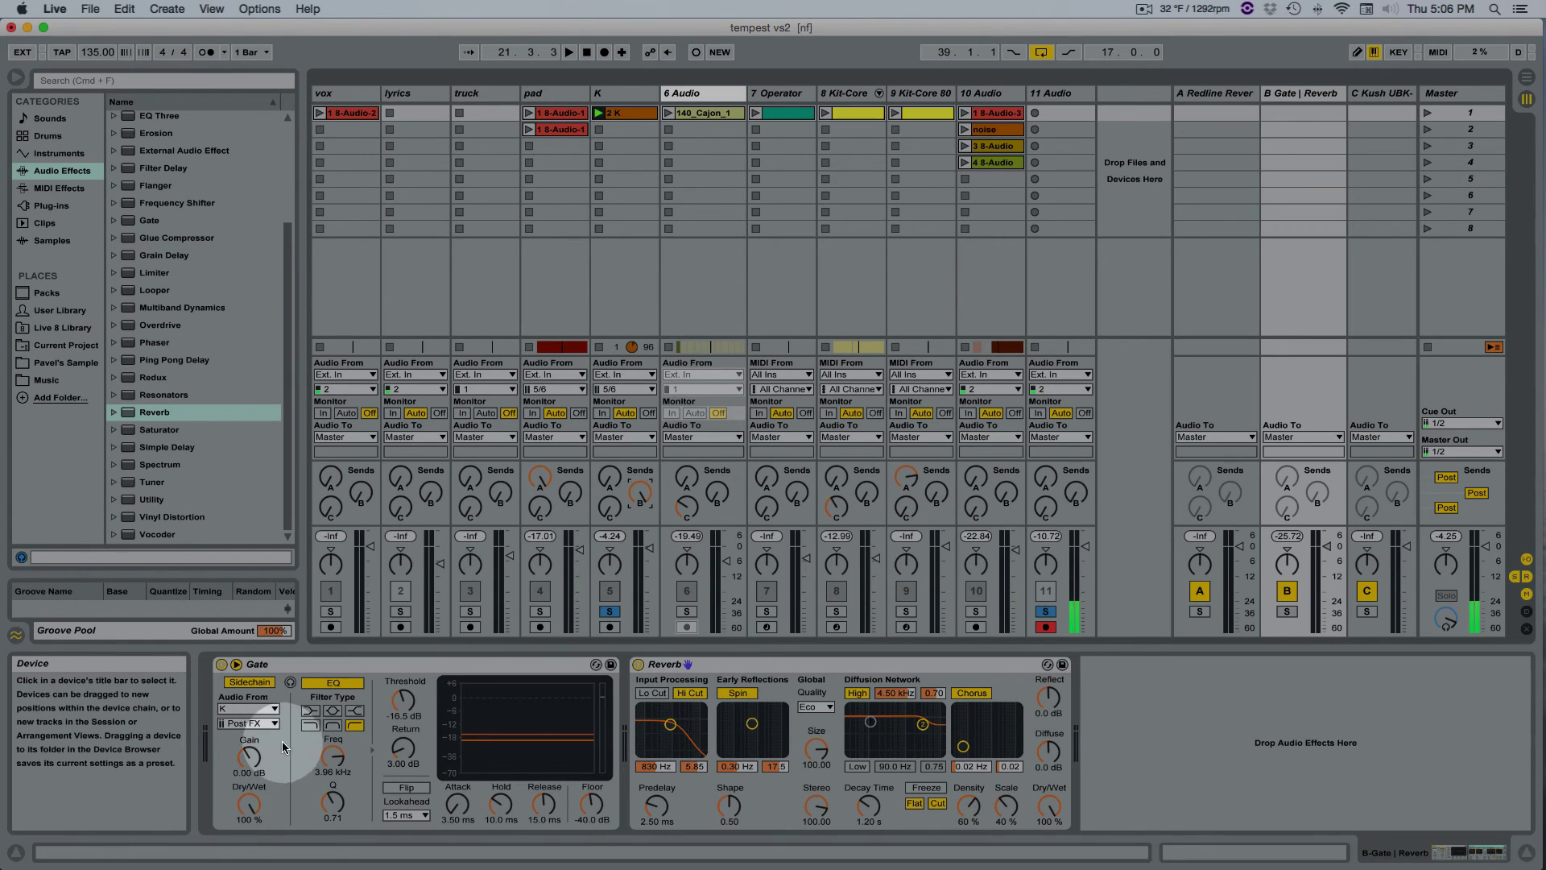
Try other sidechain EQ filter types, settle at 4.82 kHz, and raise Reverb decay to 8.57 s.
left_click(310, 726)
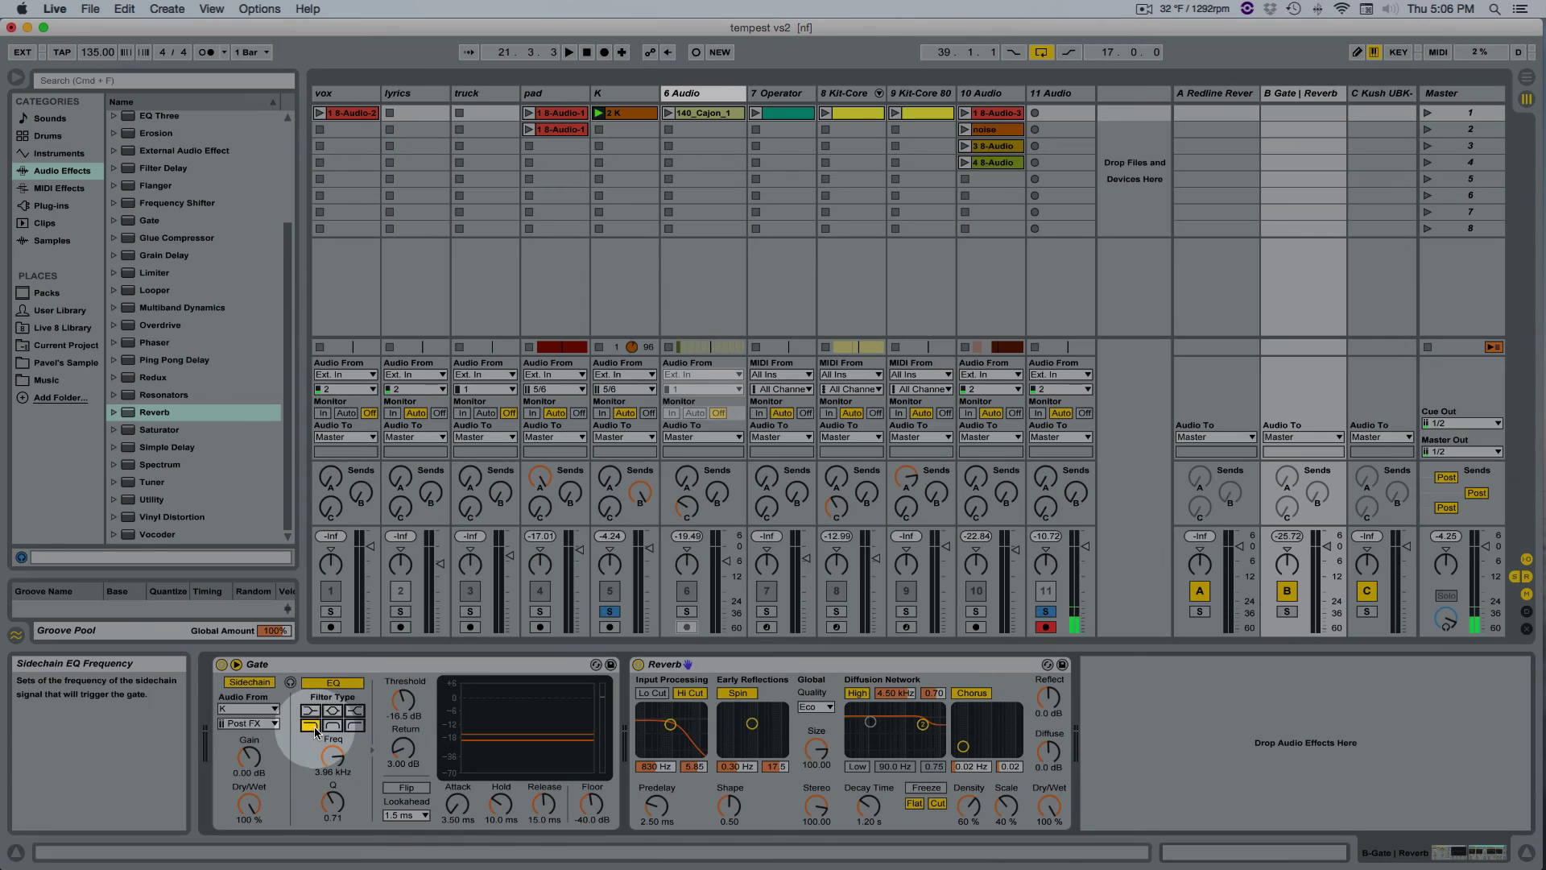
left_click_drag(334, 763, 334, 777)
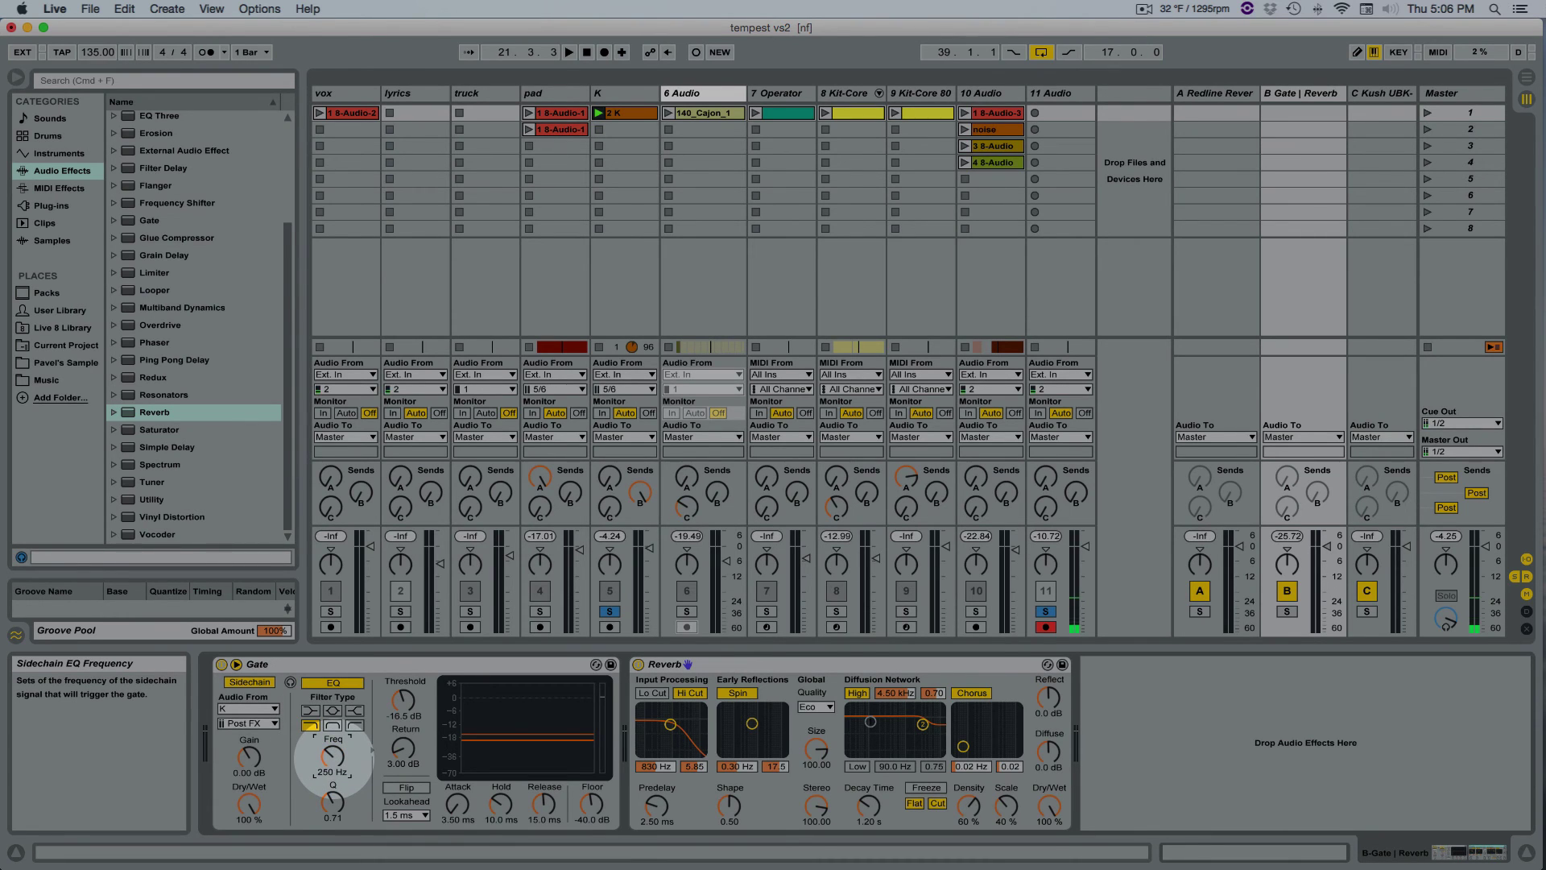
key("space")
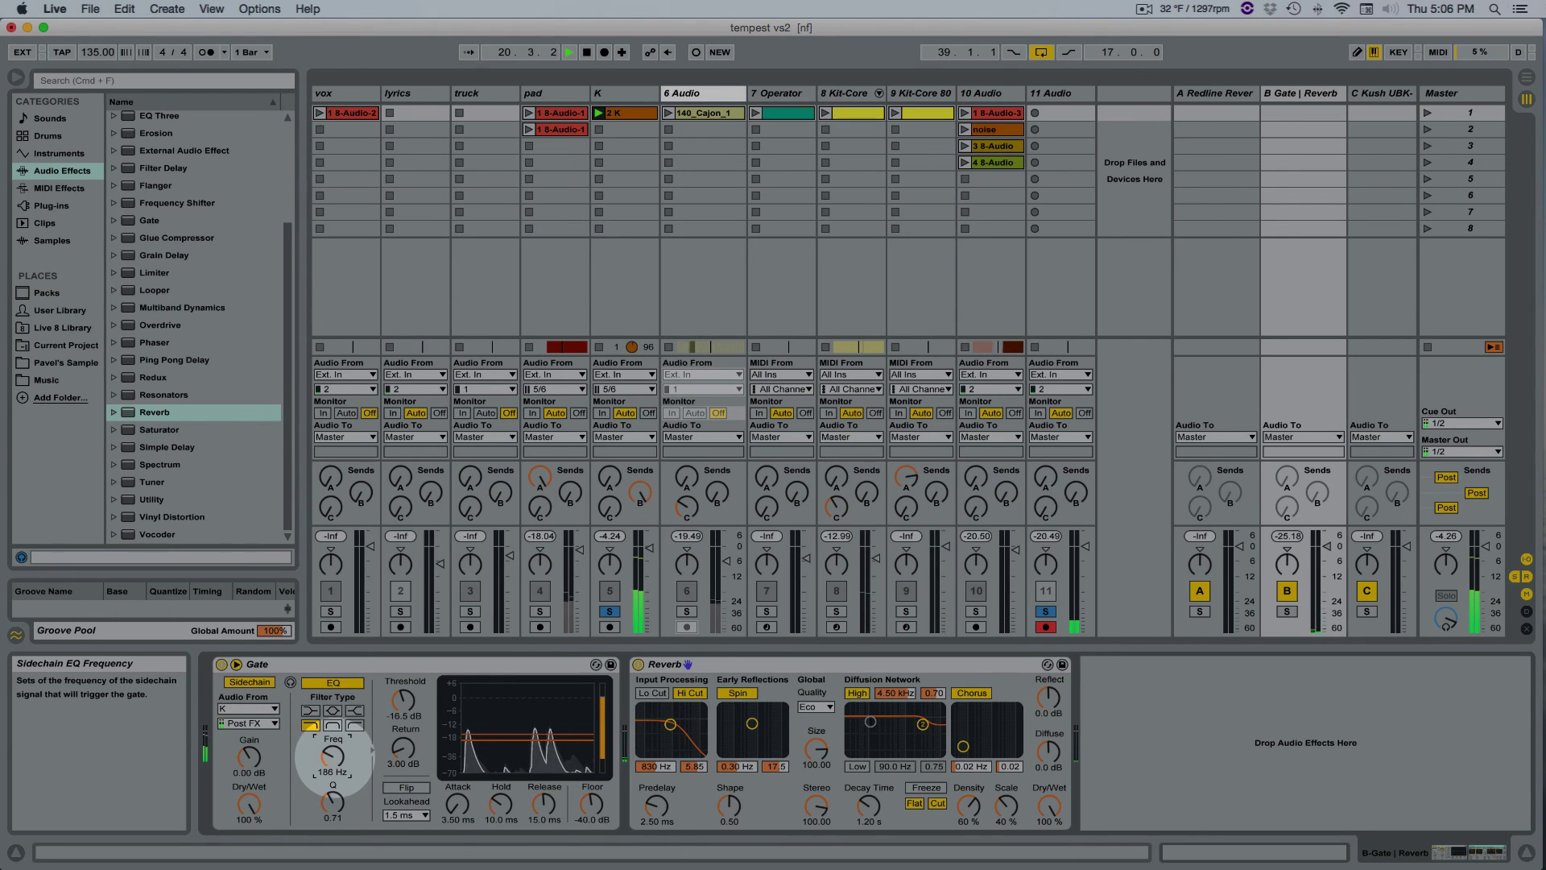
left_click_drag(334, 757, 335, 761)
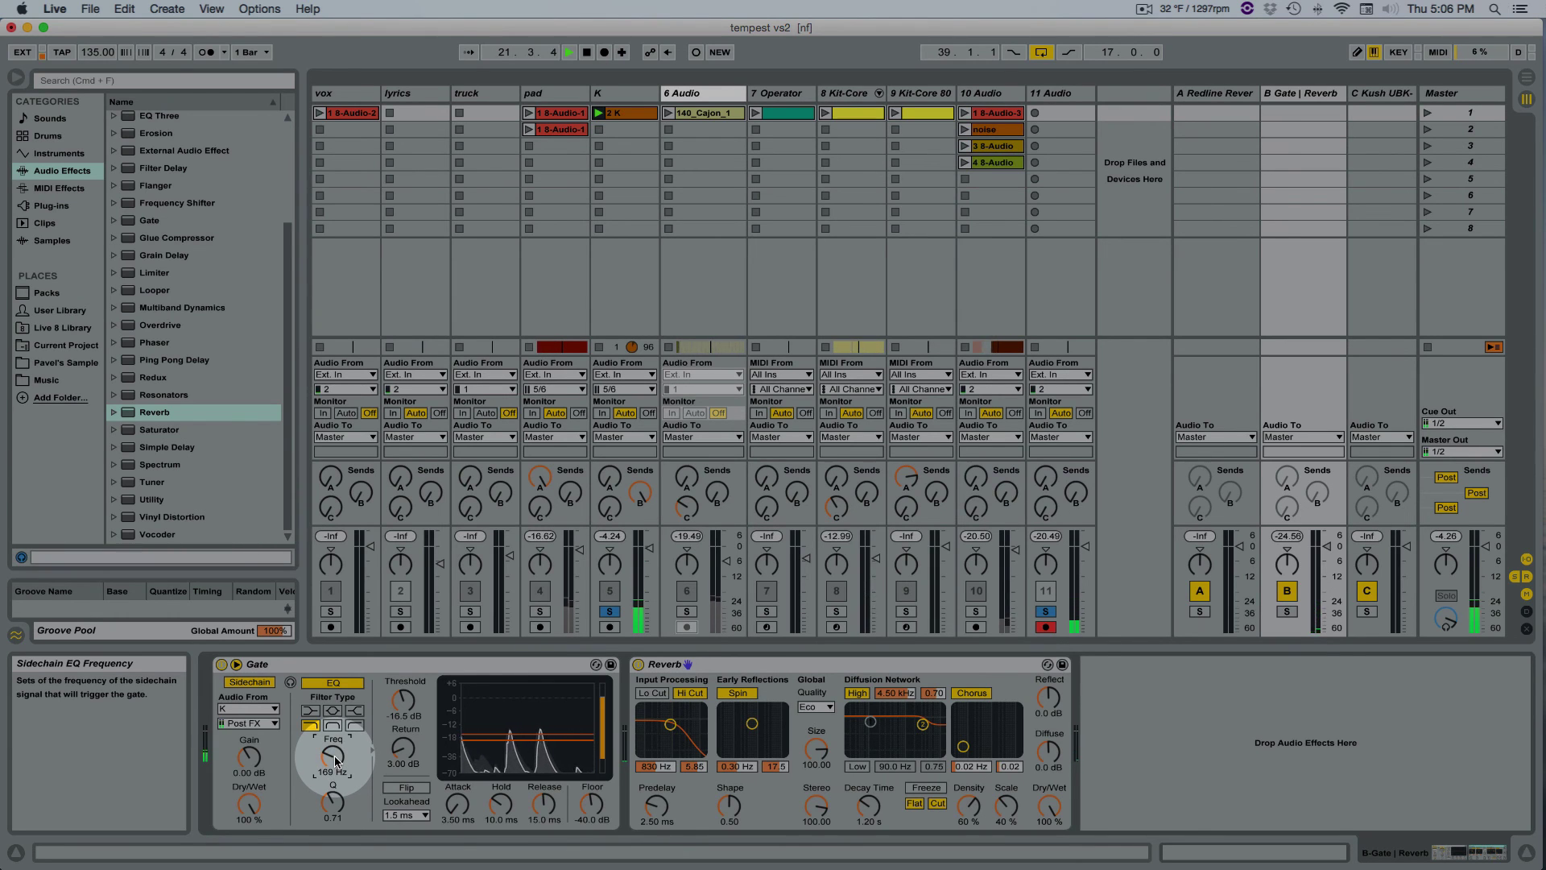
left_click(354, 725)
left_click_drag(333, 759, 334, 753)
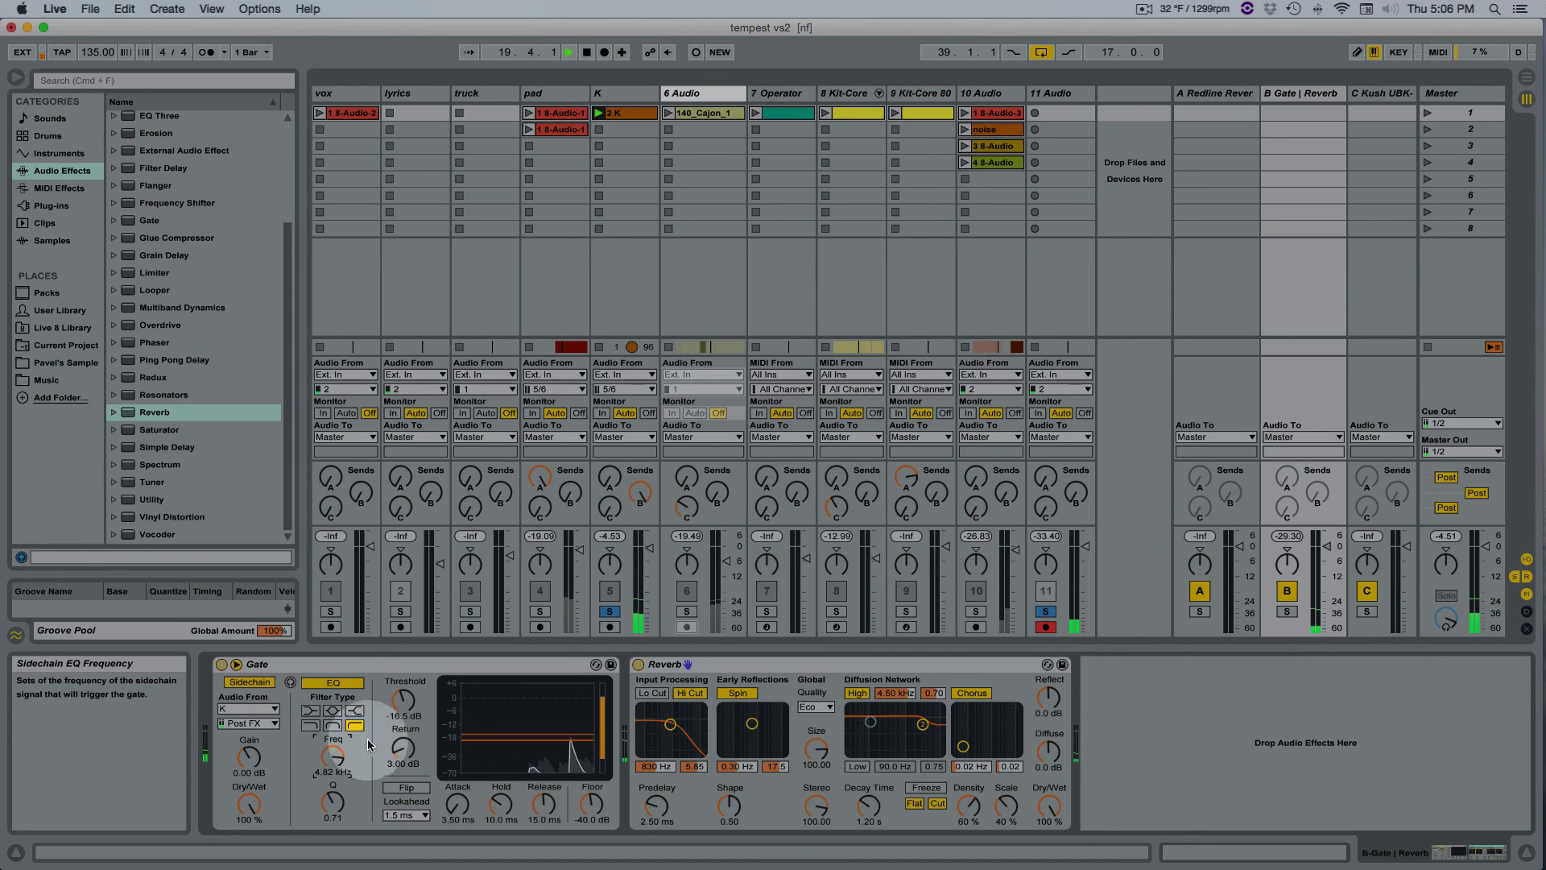
mouse_move(863, 813)
left_mouse_down()
mouse_move(867, 790)
mouse_move(868, 805)
left_mouse_up()
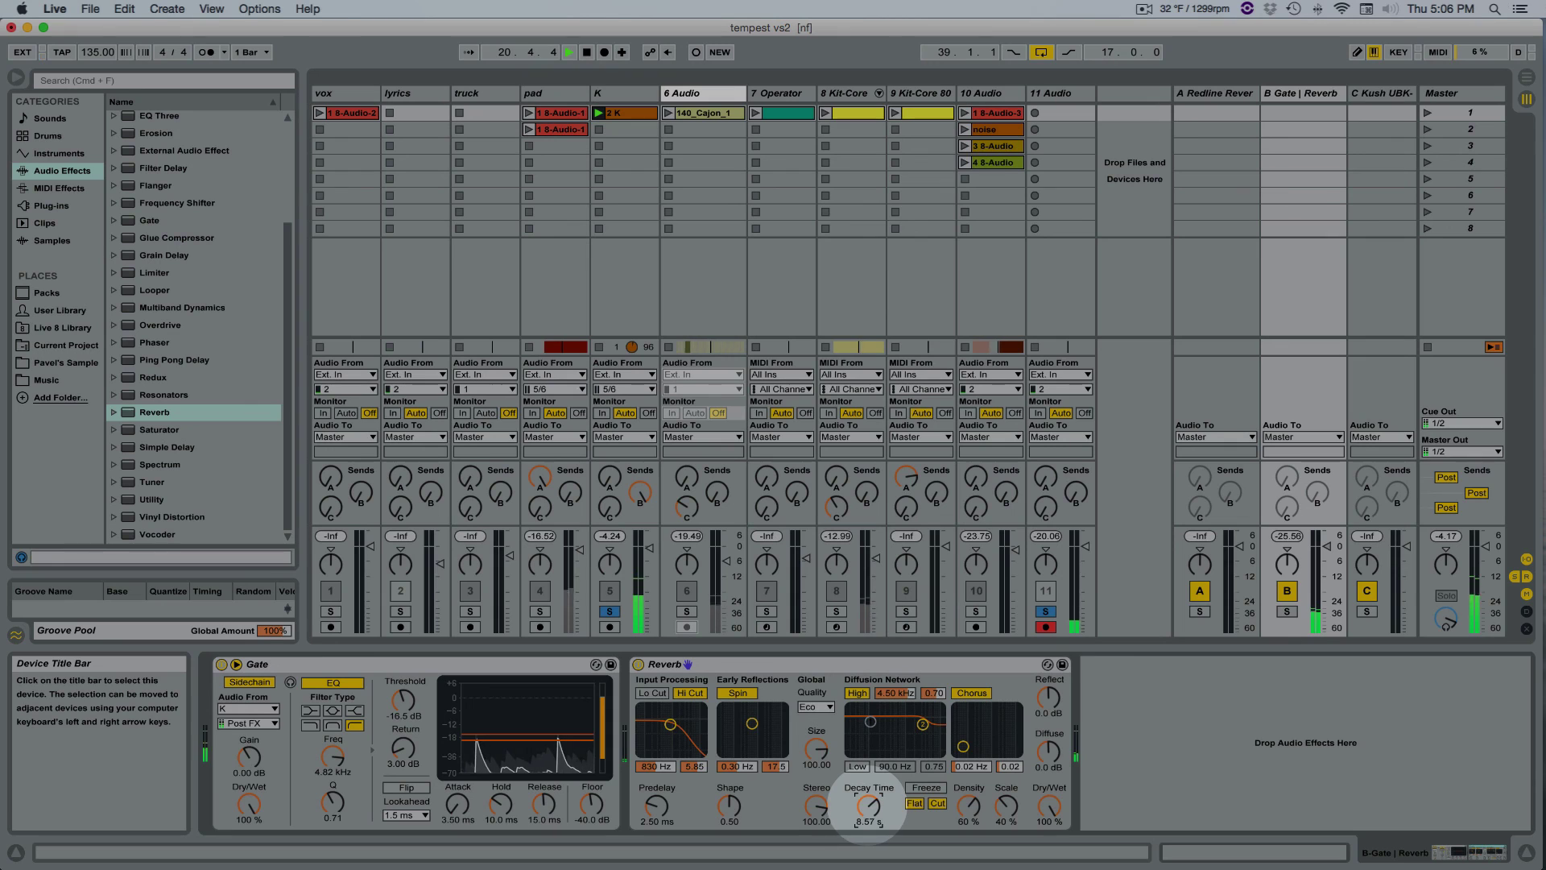